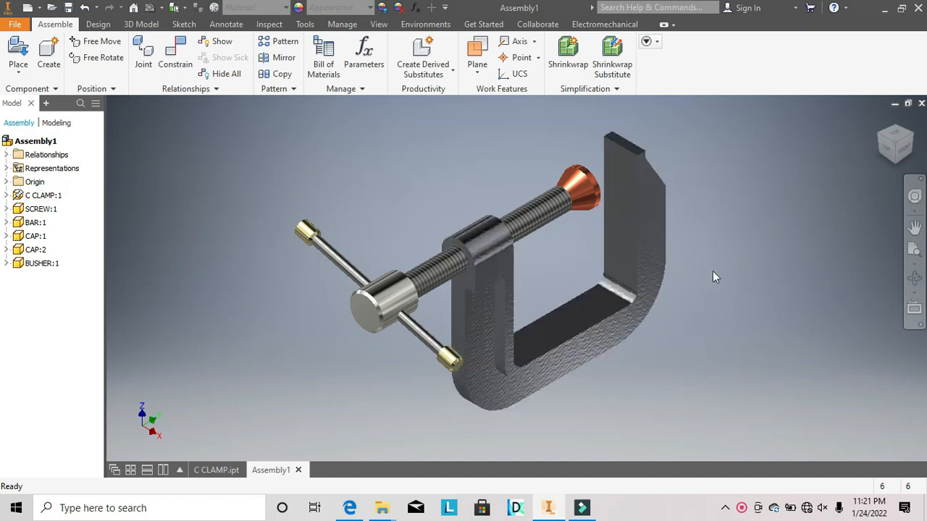
Move the handle bar in the finished clamp assembly to examine how the screw travels through the frame.
middle_click_drag(697, 263, 664, 263)
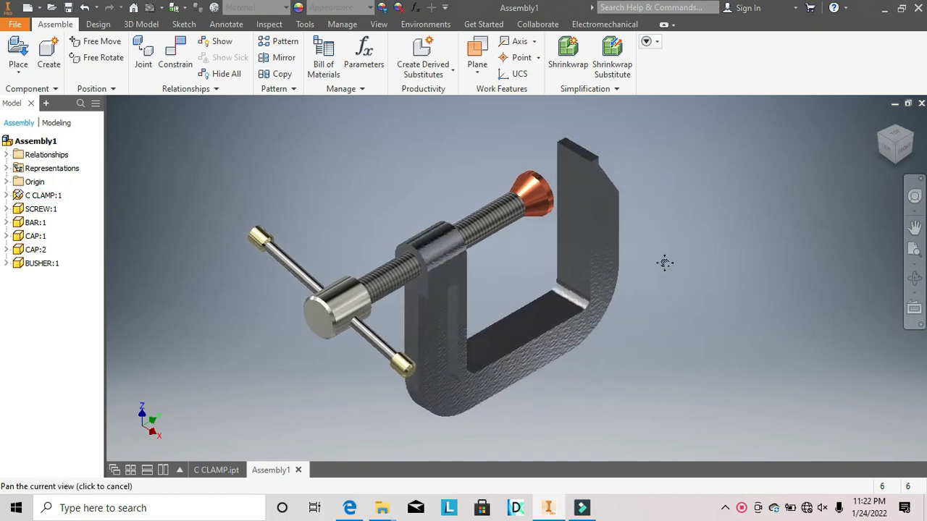
left_click(16, 25)
left_click(349, 125)
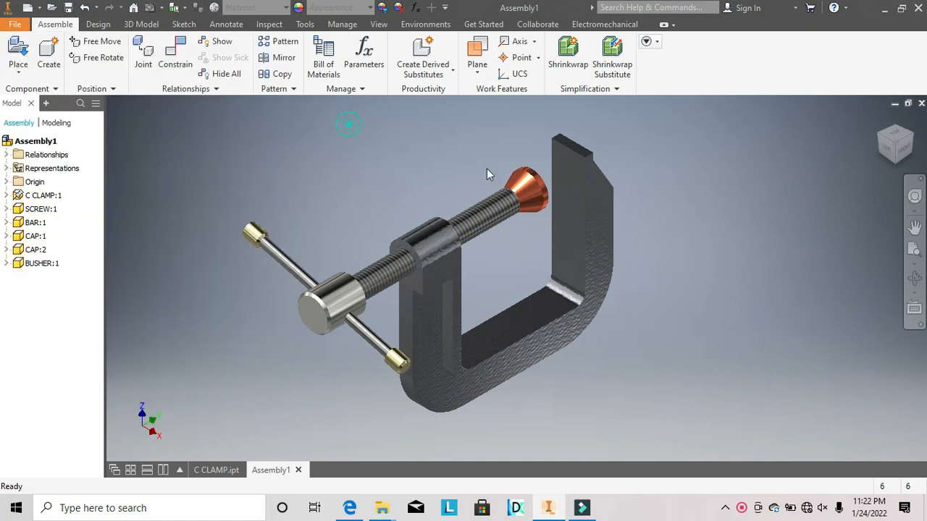
left_click(360, 339)
mouse_move(359, 336)
left_mouse_down()
mouse_move(333, 351)
mouse_move(369, 326)
mouse_move(320, 375)
mouse_move(338, 343)
mouse_move(369, 335)
mouse_move(339, 354)
mouse_move(377, 326)
mouse_move(333, 353)
mouse_move(357, 340)
left_mouse_up()
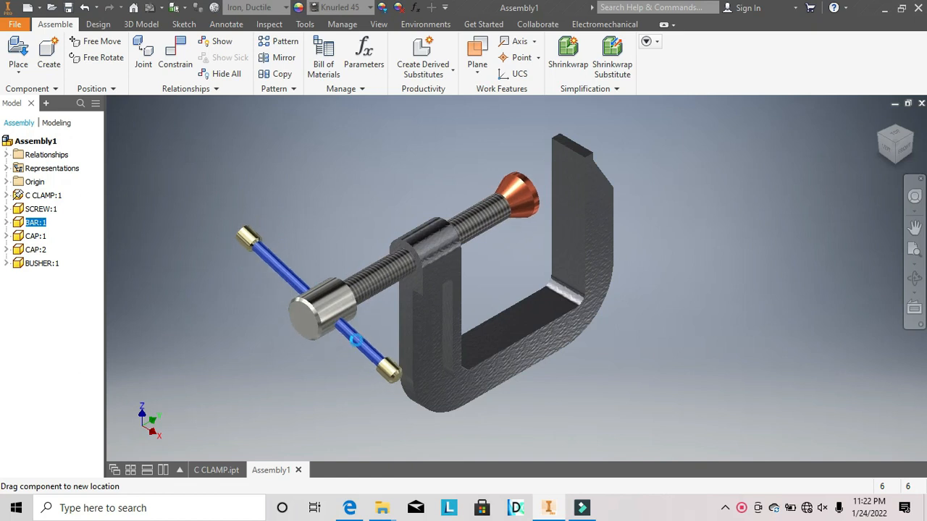
left_click(367, 232)
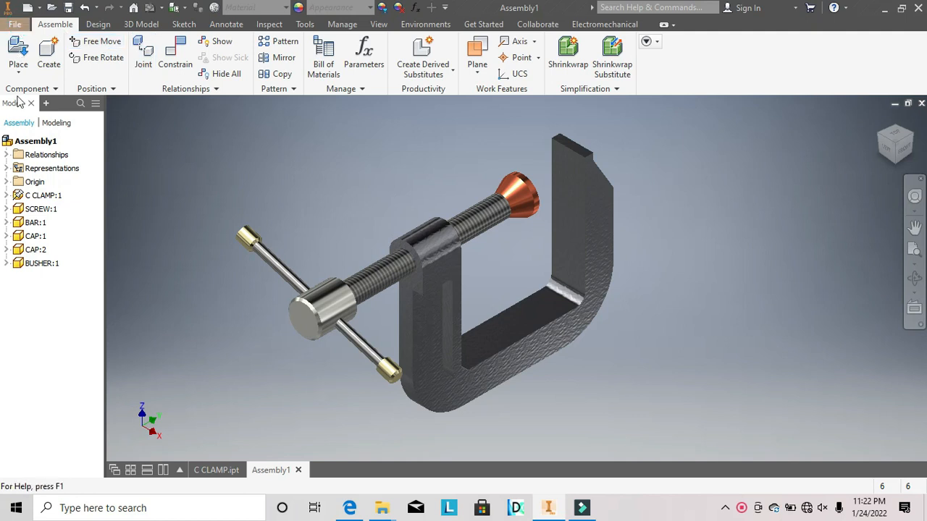
Create a new assembly document and switch it to the home view.
left_click(16, 26)
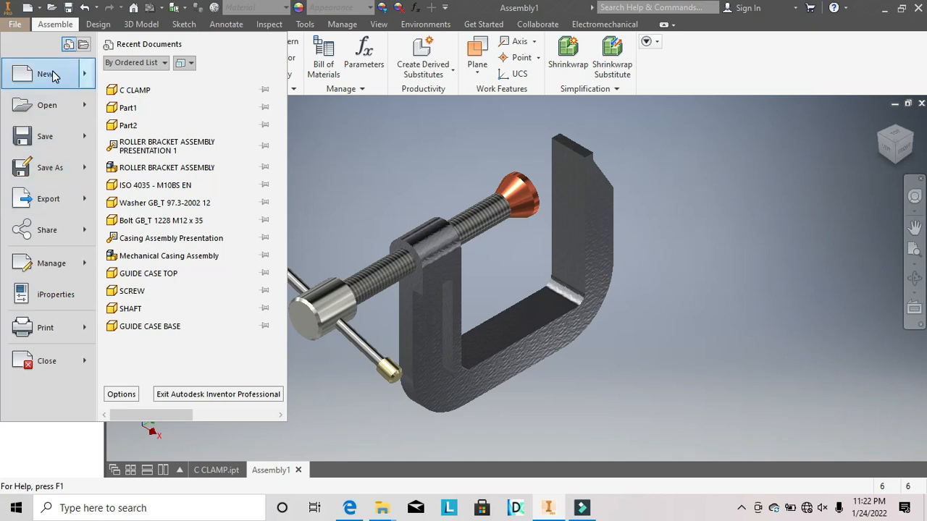
mouse_move(49, 75)
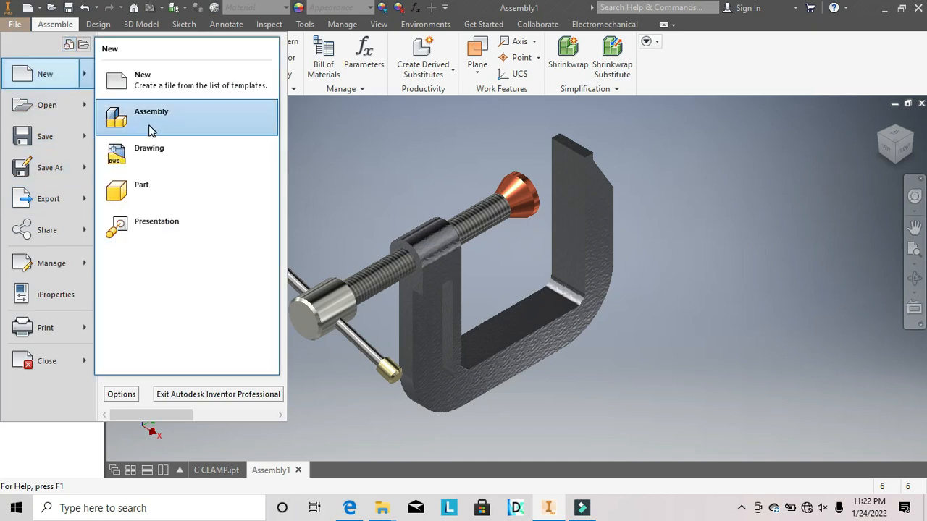
left_click(151, 128)
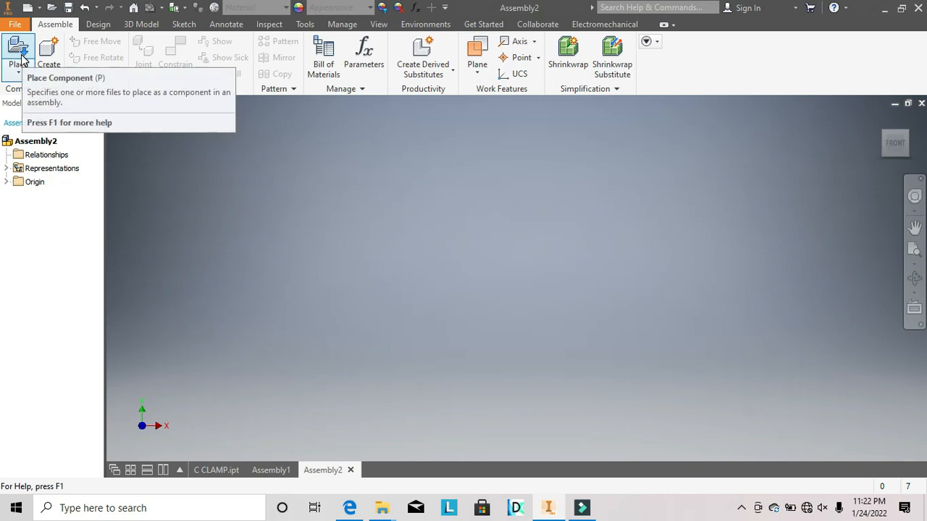
left_click(879, 119)
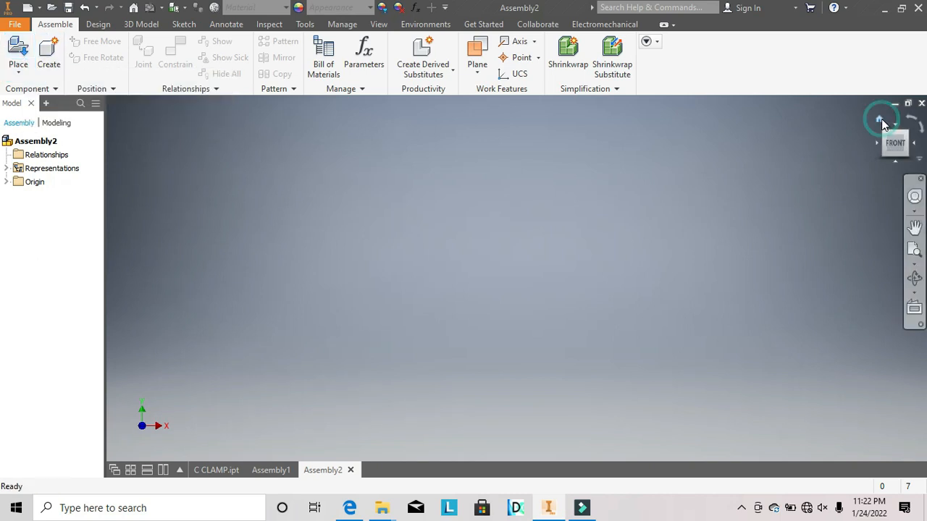
Load the C CLAMP part from the CLAMP folder in Pictures as the component to place.
left_click(19, 49)
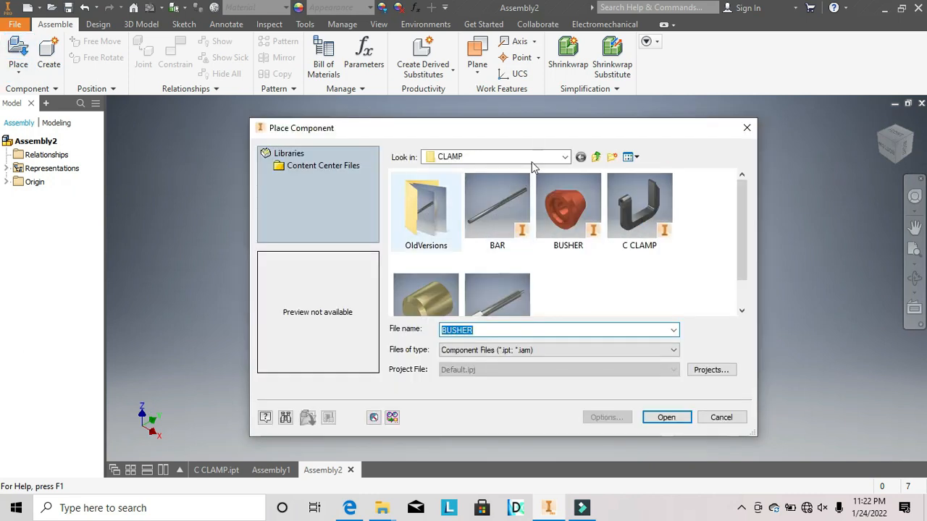
left_click(565, 158)
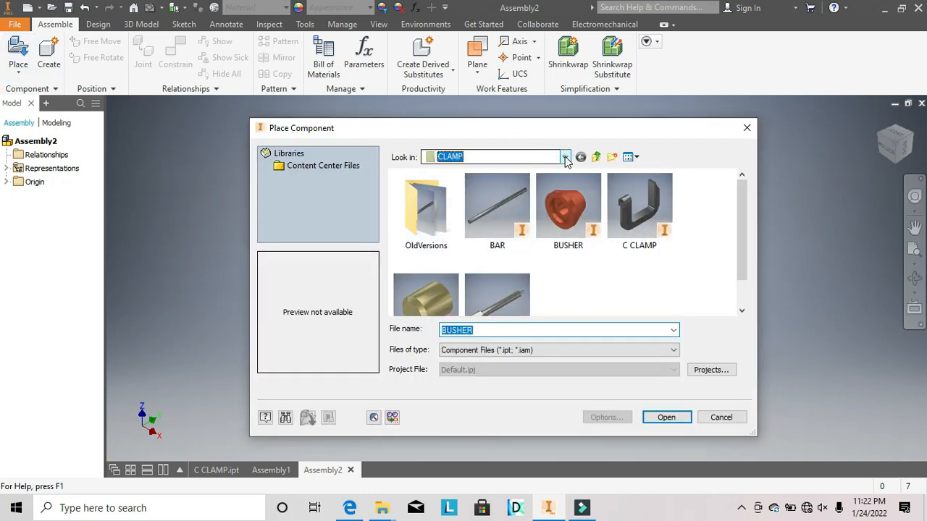
left_click(565, 157)
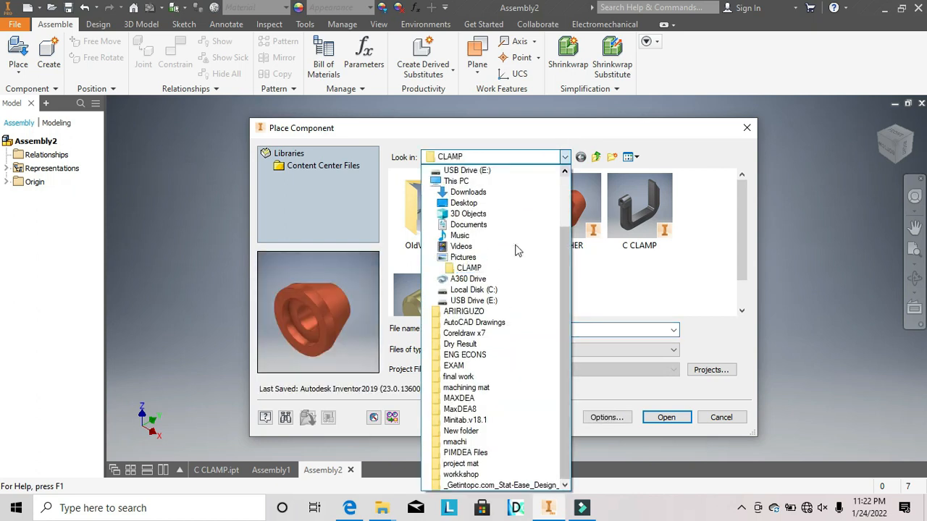
left_click(467, 255)
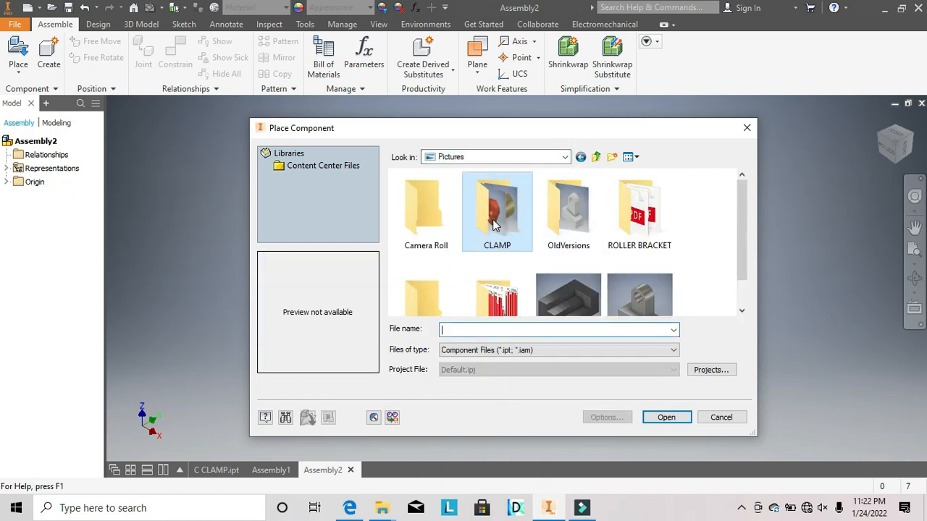
double_click(492, 218)
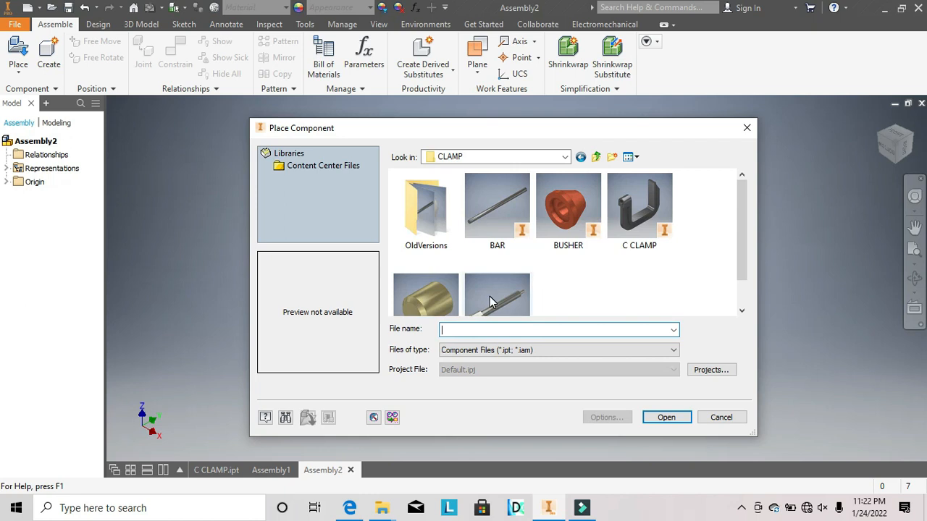
scroll(579, 285, "down", 1)
scroll(565, 284, "up", 1)
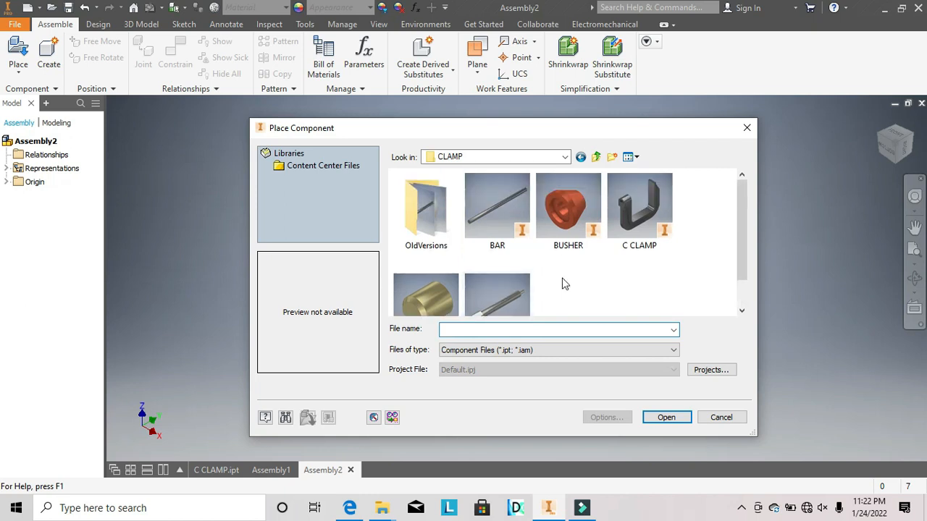
left_click(641, 230)
left_click(666, 417)
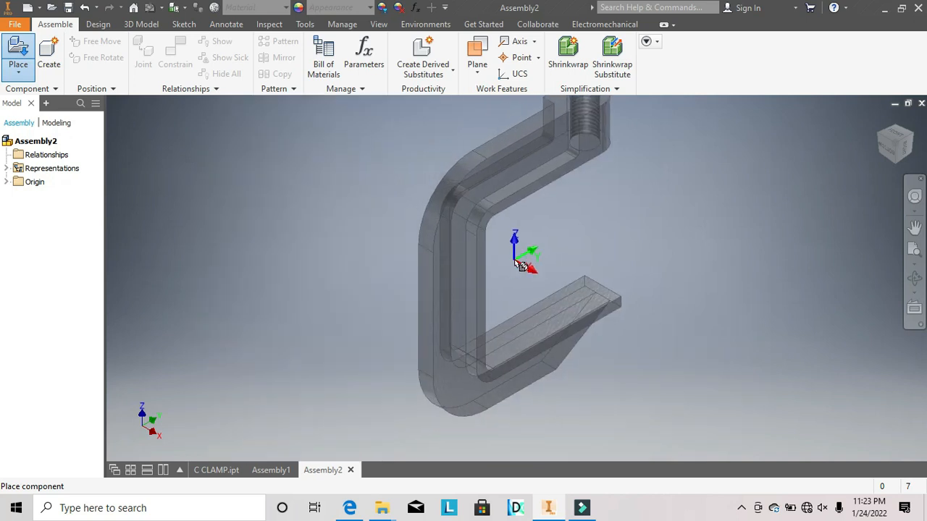
Rotate the C CLAMP 90° about the X axis and place a single instance in the assembly.
right_click(516, 265)
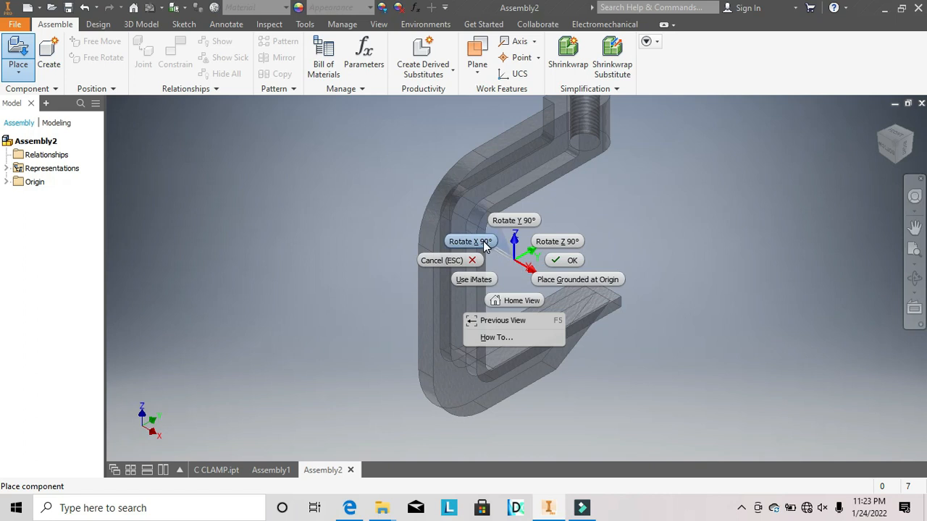
left_click(484, 244)
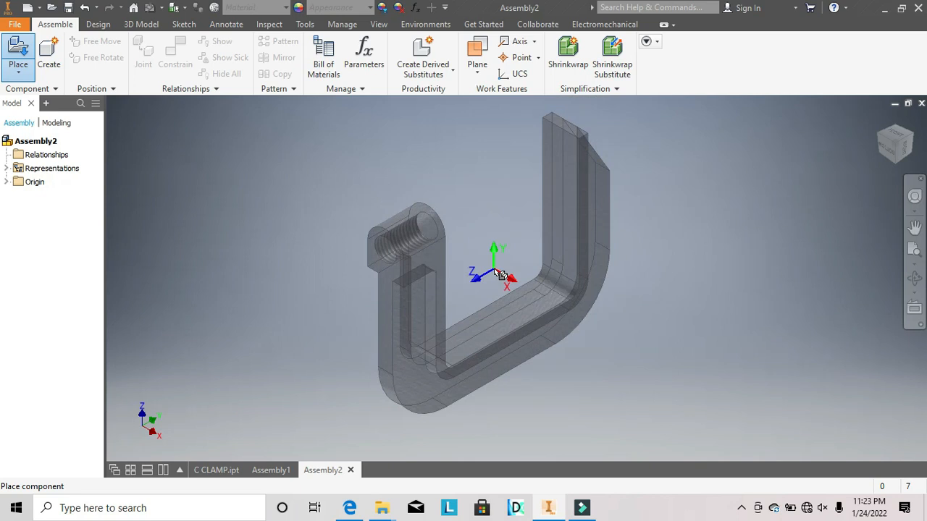
left_click(500, 274)
right_click(499, 274)
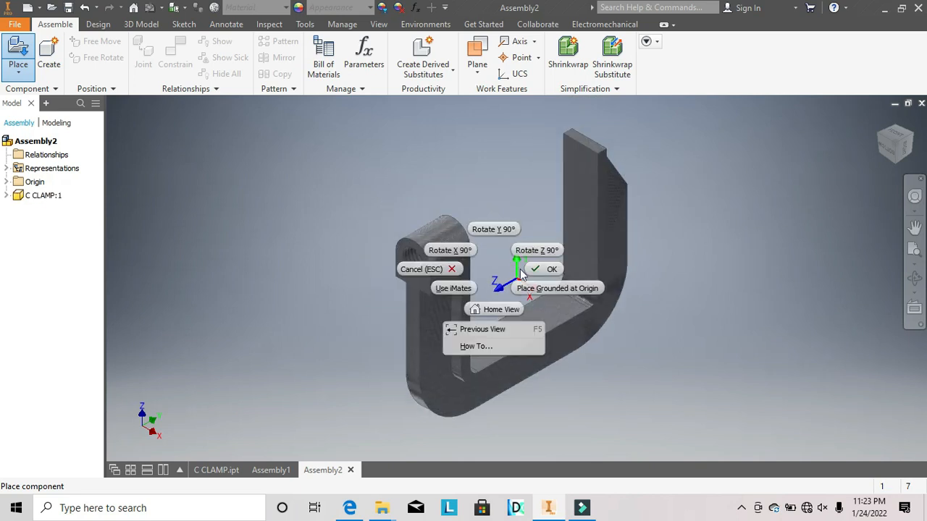
left_click(535, 269)
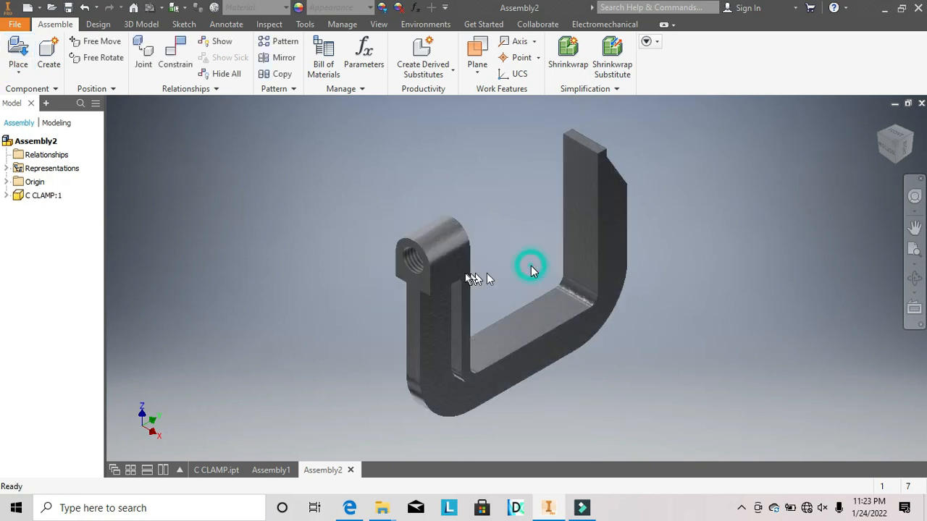
Orient the view square to the clamp's U-shaped side profile and define it as the Front view.
left_click(904, 155)
right_click(902, 148)
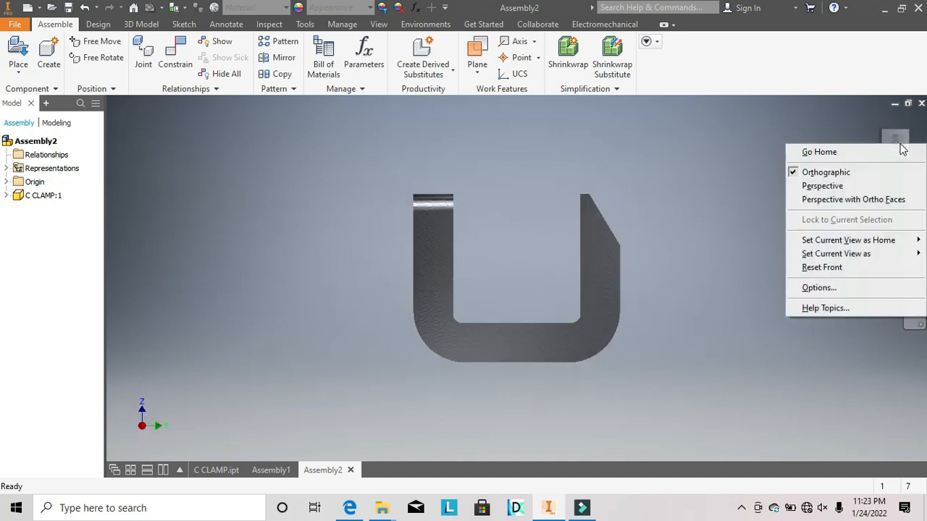
mouse_move(807, 253)
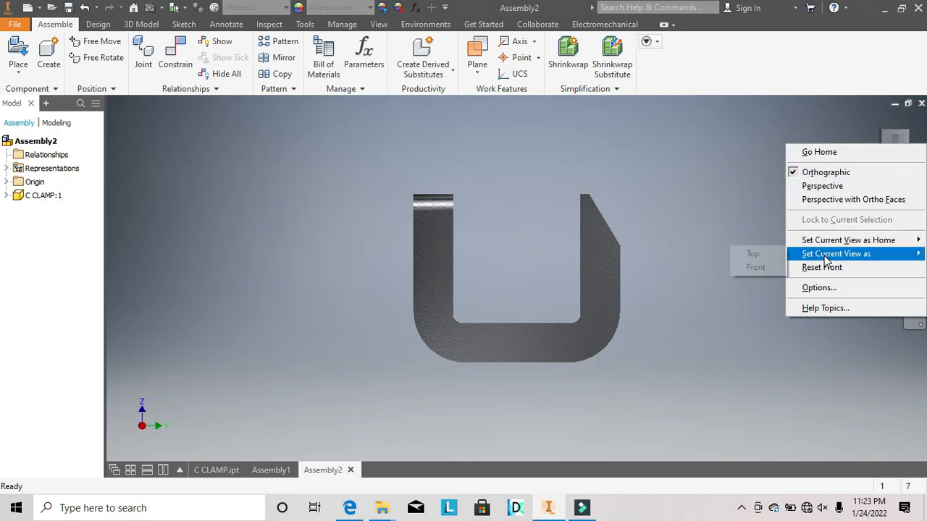
left_click(755, 268)
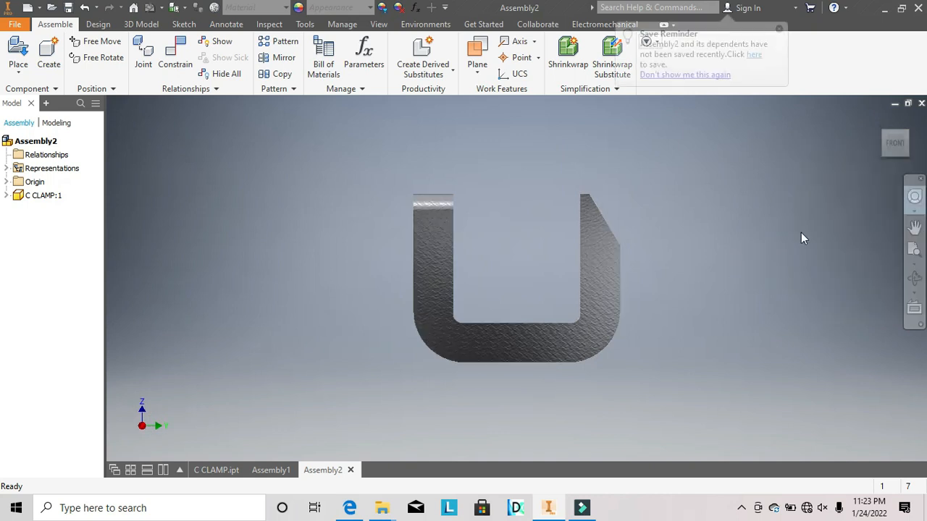
Define the isometric view of the upright clamp as the Home view with Fit to View, and return to it.
left_click(889, 139)
right_click(896, 148)
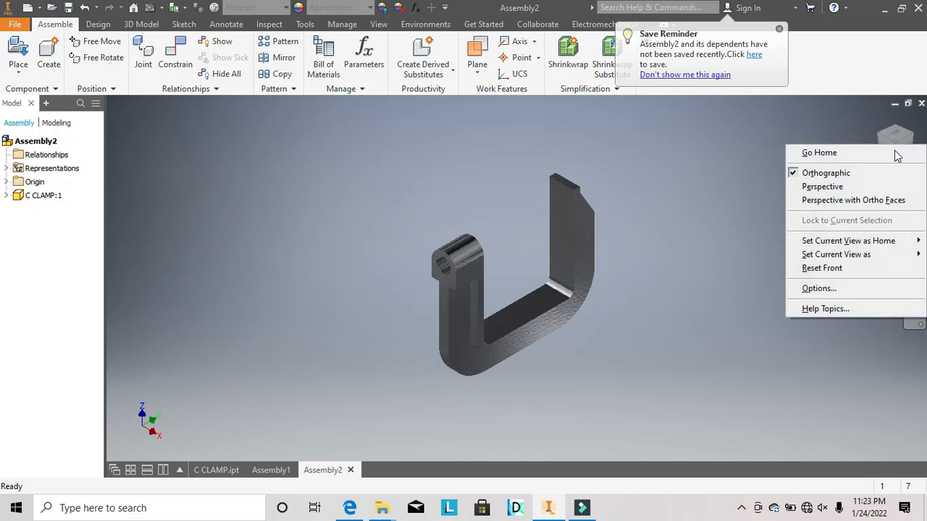
mouse_move(834, 242)
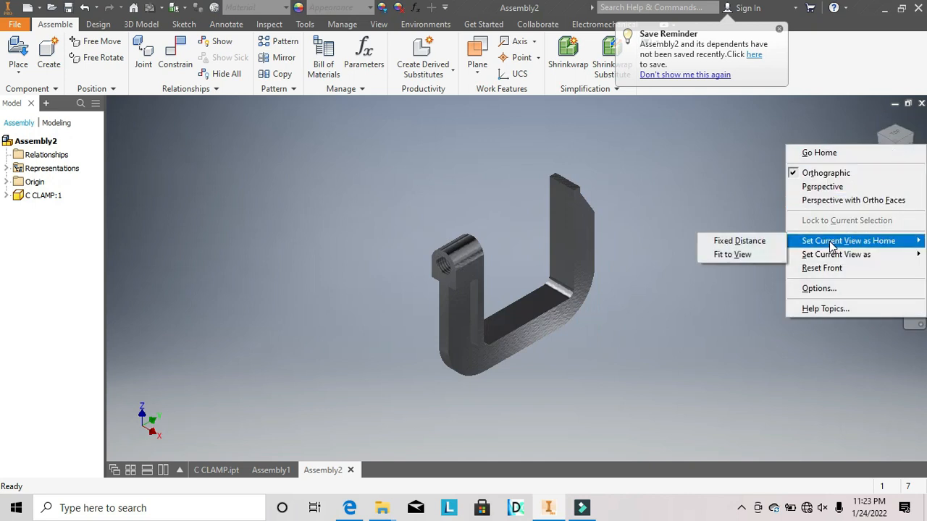
left_click(756, 258)
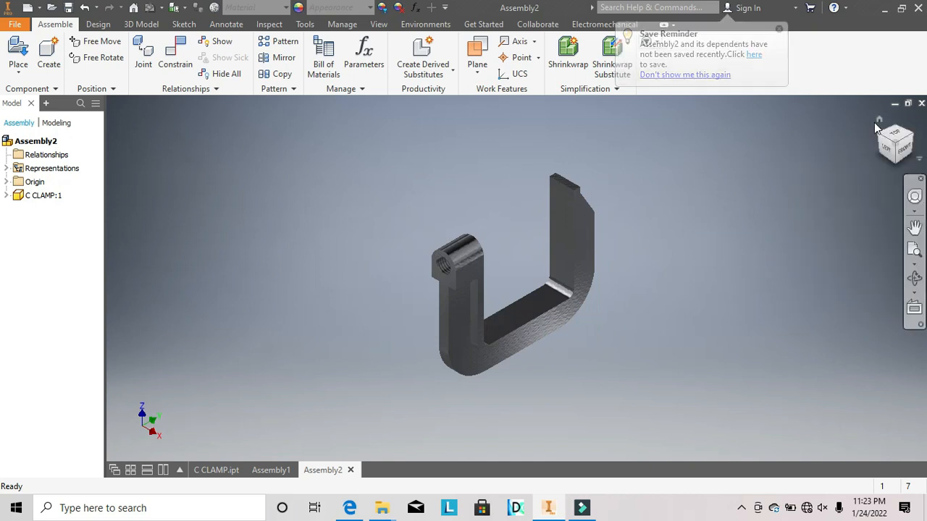
left_click(878, 120)
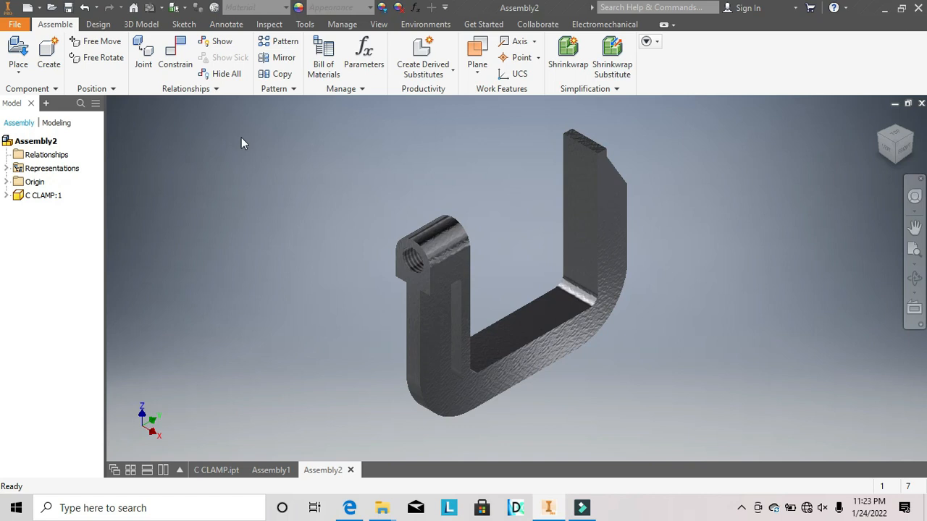
Place one SCREW part from the CLAMP folder beside the clamp's threaded end, rotated 90° about the X axis.
left_click(15, 54)
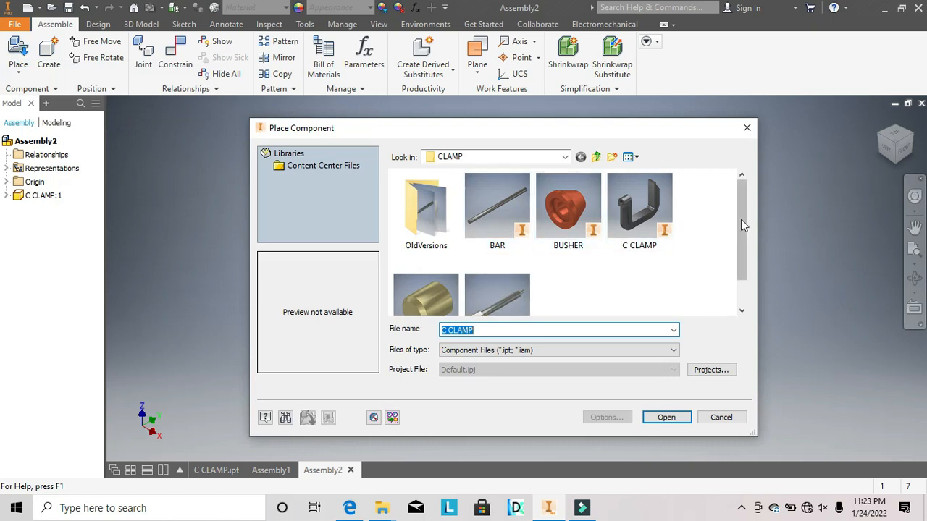
left_click_drag(741, 220, 741, 249)
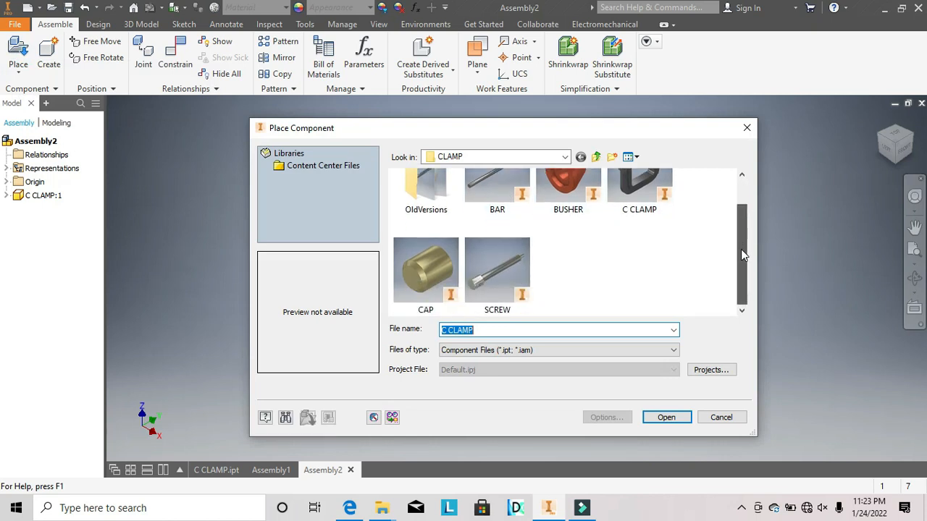
left_click(512, 276)
left_click(668, 424)
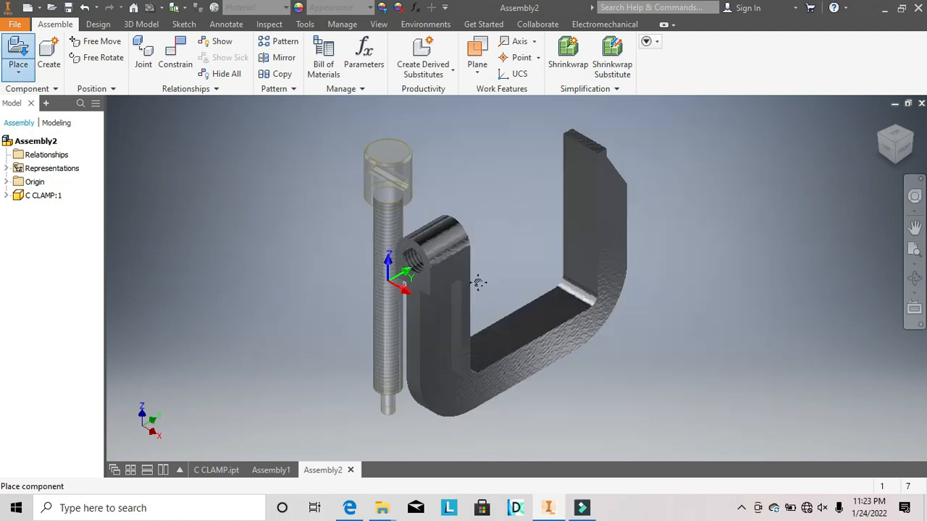
right_click(369, 246)
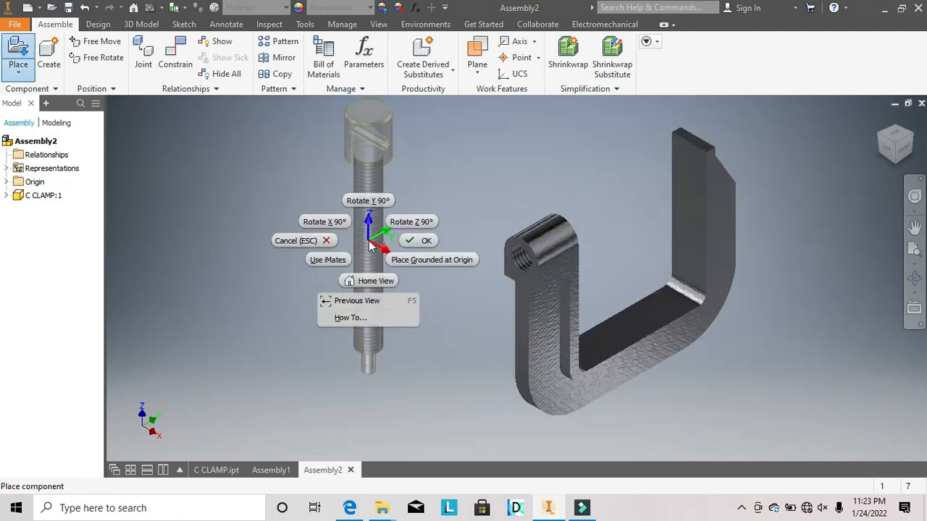
left_click(333, 224)
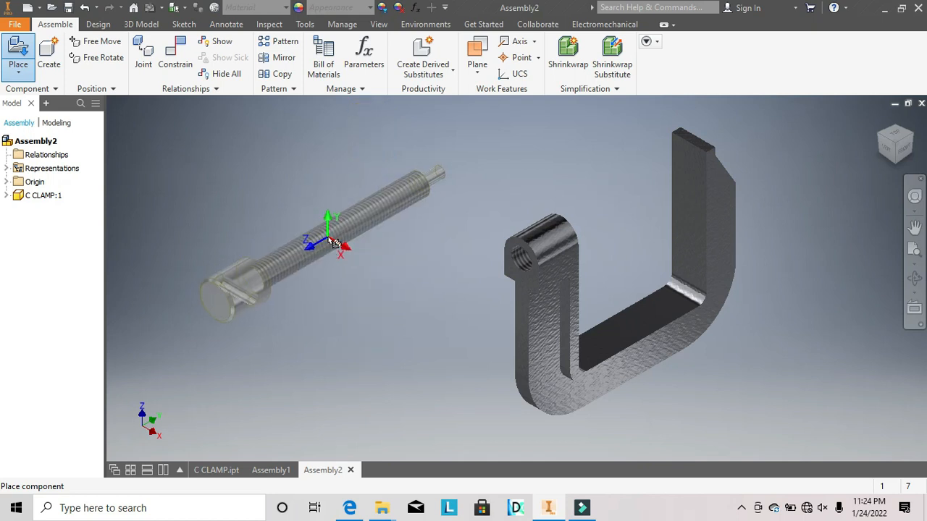
left_click(329, 239)
right_click(328, 236)
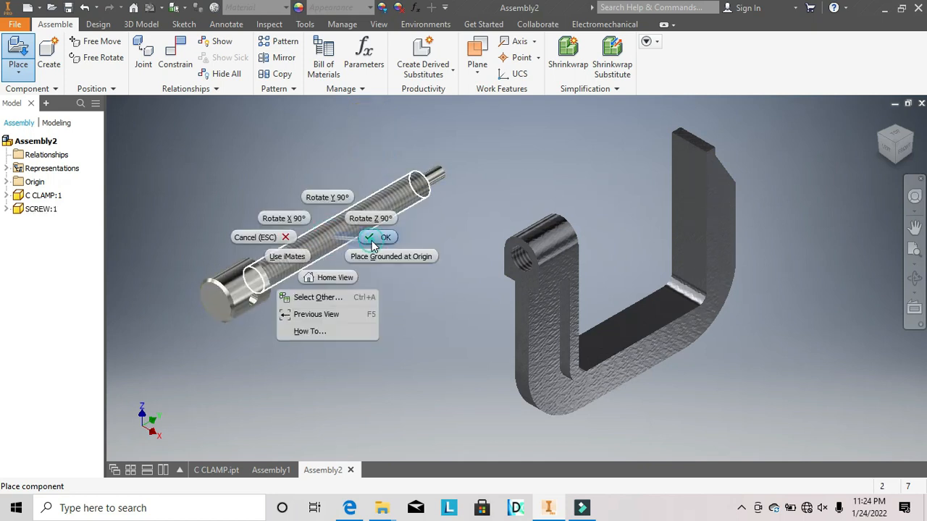
left_click(372, 241)
Mate the screw's axis to the clamp's threaded hole axis with the aligned solution, keeping the screw head outside the frame.
left_click(175, 54)
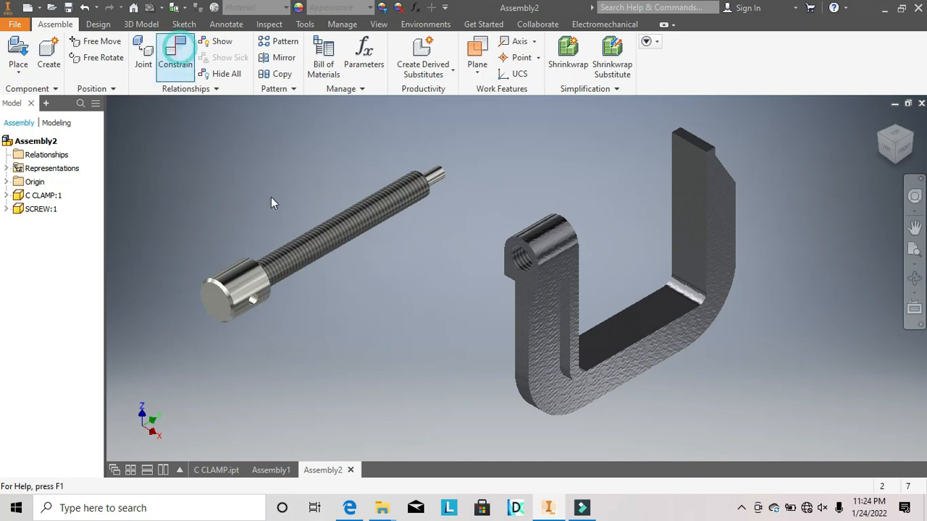
middle_click_drag(368, 212, 407, 250)
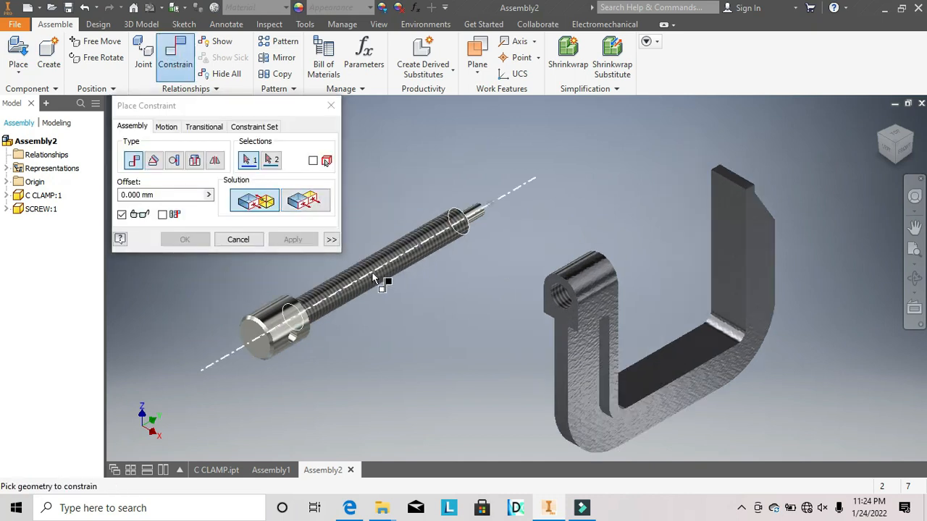
left_click(375, 279)
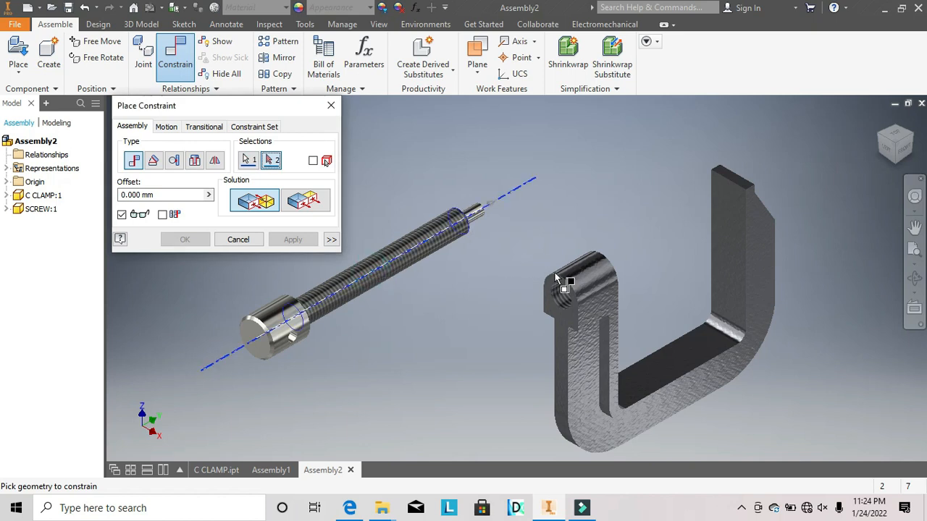
left_click(588, 288)
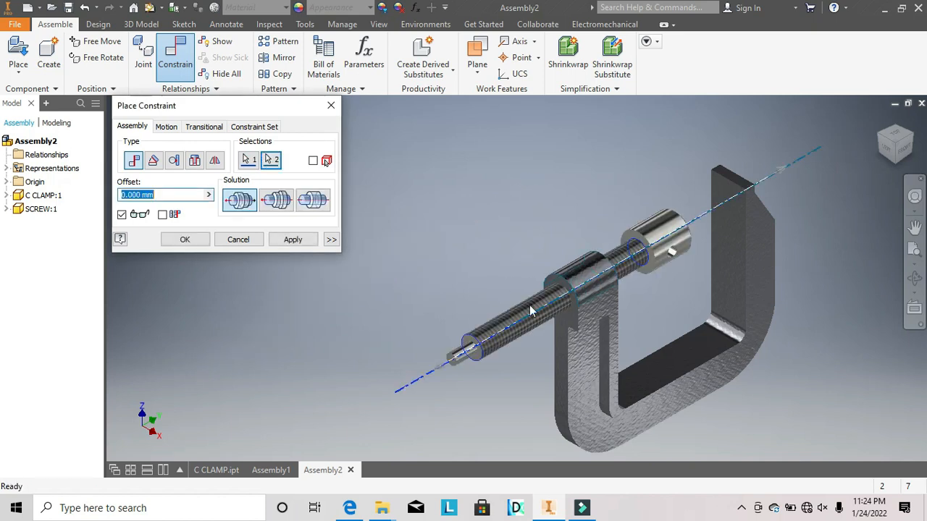
left_click(270, 206)
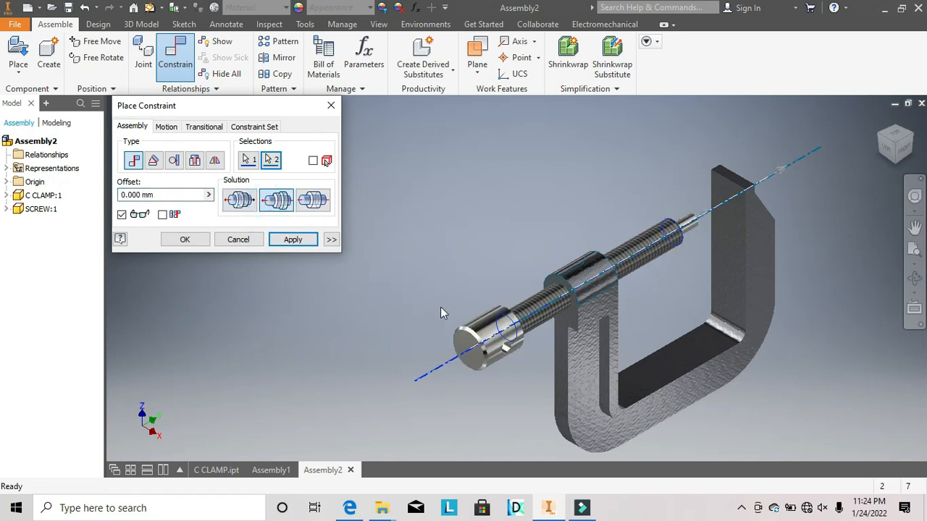
middle_click_drag(441, 274, 441, 238)
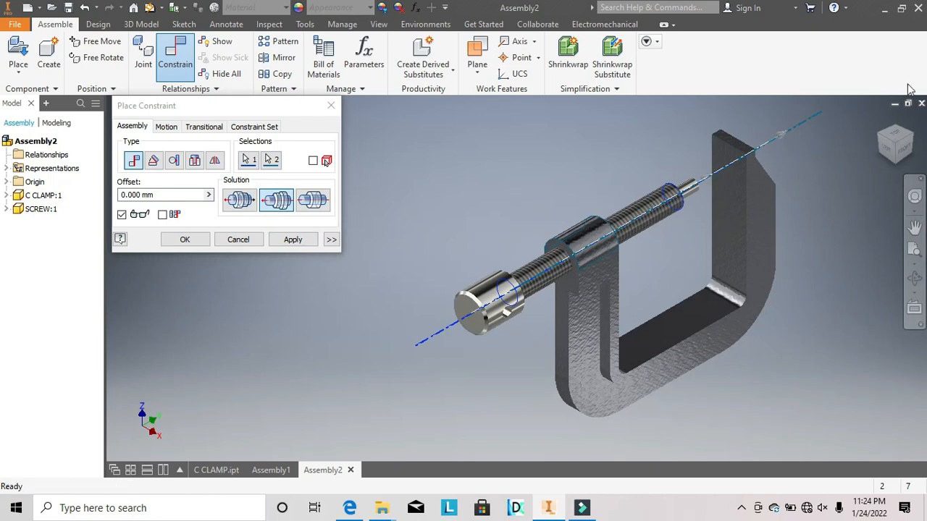
left_click(284, 242)
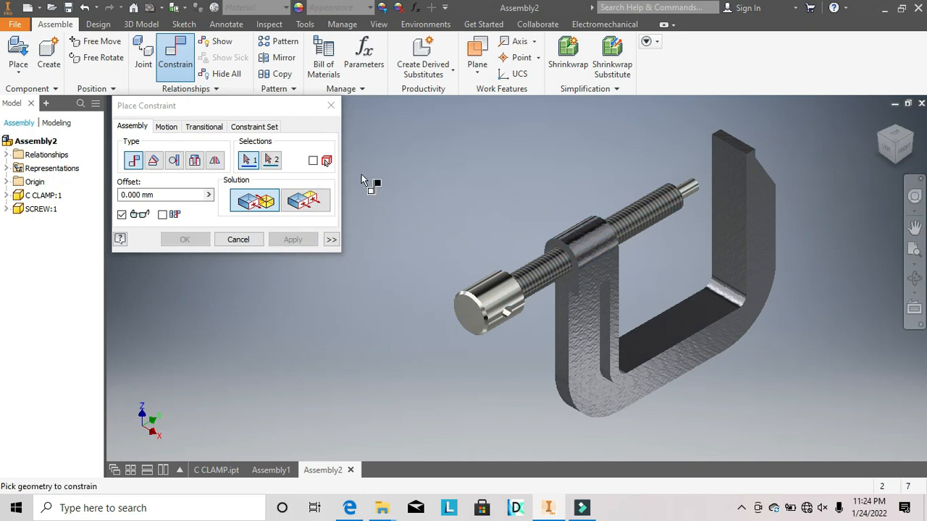
left_click(331, 105)
Place one BAR part from the CLAMP folder beside the screw head, rotated 90° about the Y axis.
left_click(33, 54)
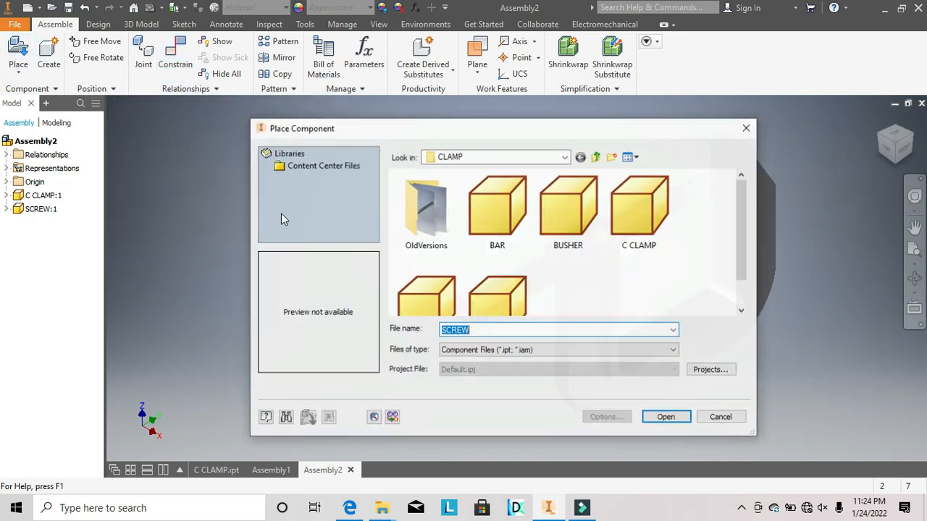
scroll(740, 217, "down", 1)
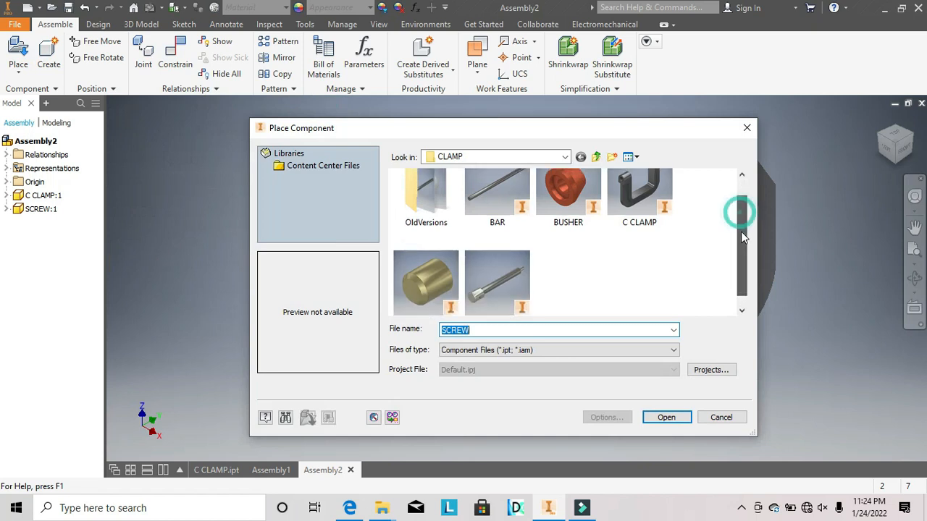
scroll(741, 228, "up", 1)
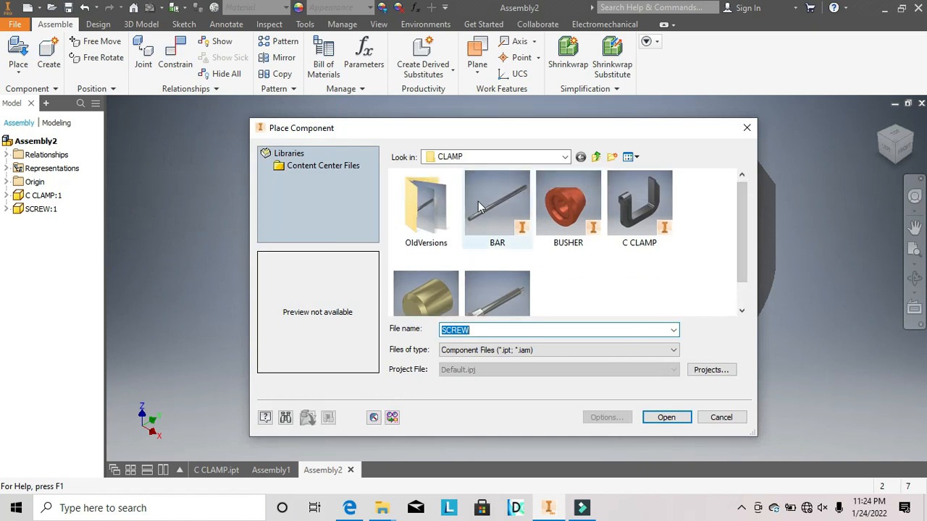
left_click(497, 202)
left_click(658, 418)
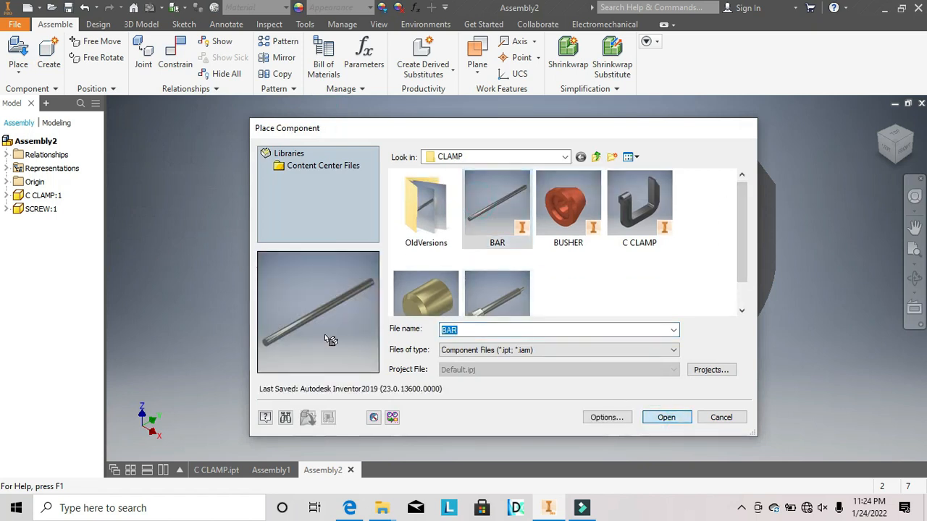
right_click(287, 288)
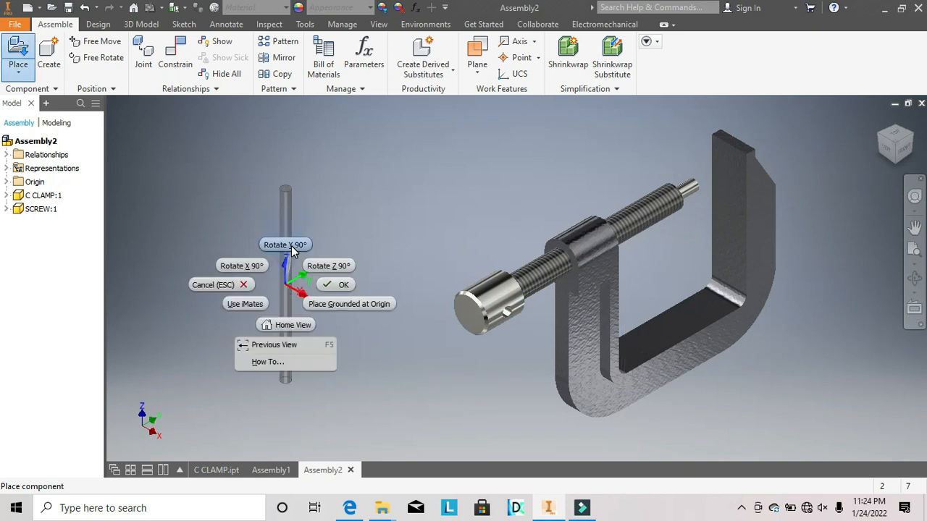
left_click(291, 246)
left_click(292, 249)
right_click(293, 250)
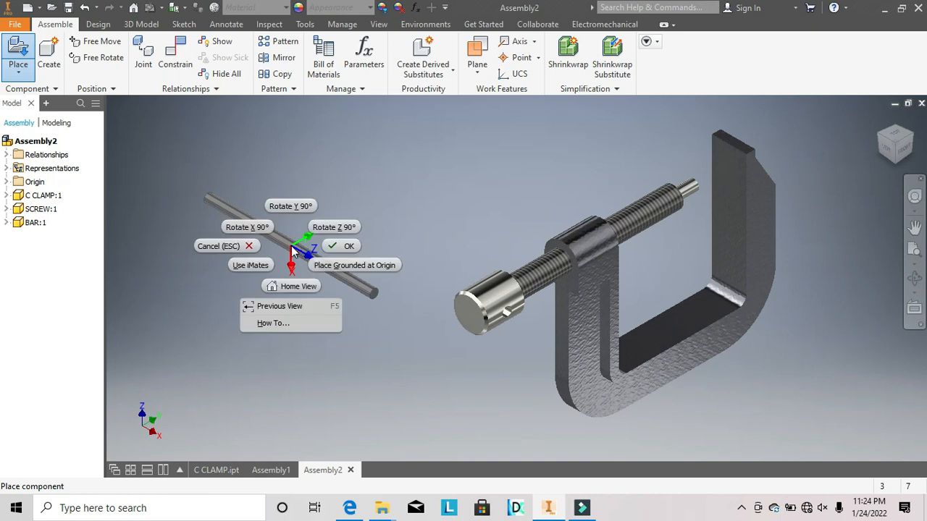
left_click(336, 246)
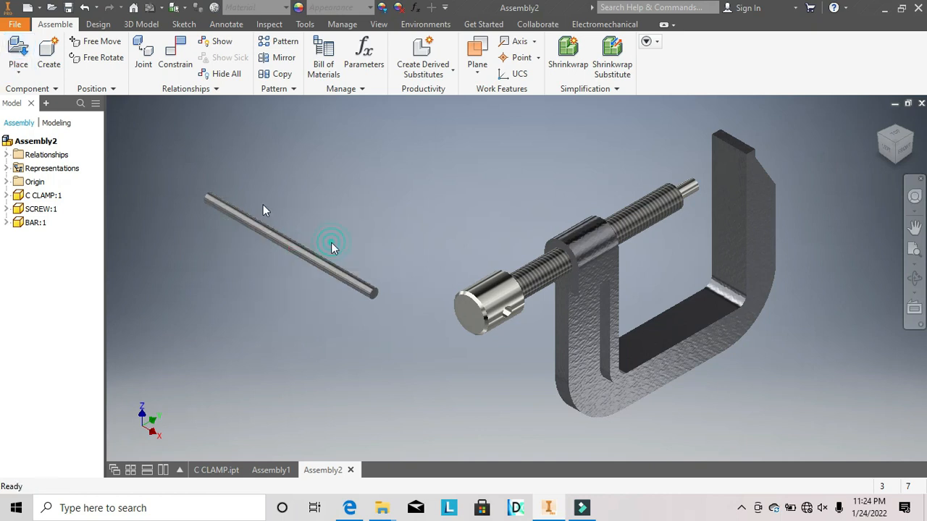
Mate the bar's axis to the axis of the cross hole in the screw head.
left_click(175, 61)
middle_click_drag(267, 278, 323, 305)
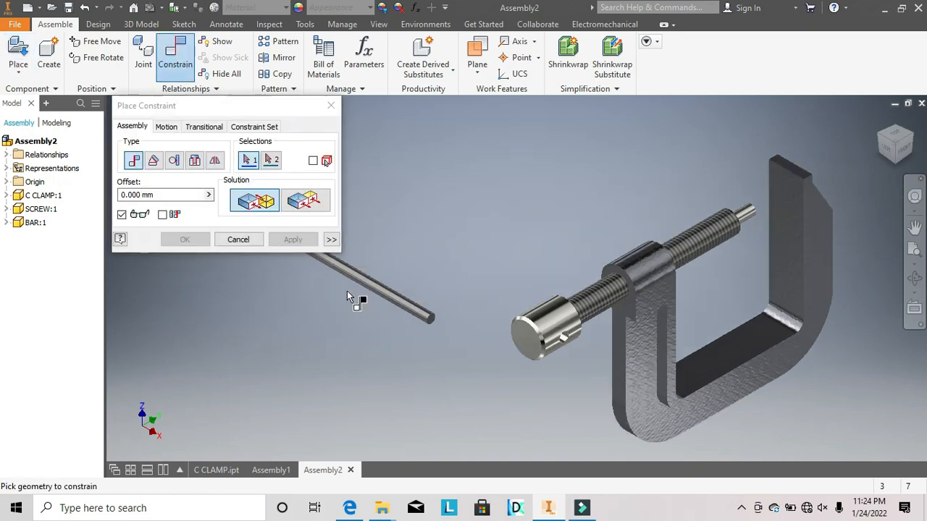
left_click(354, 276)
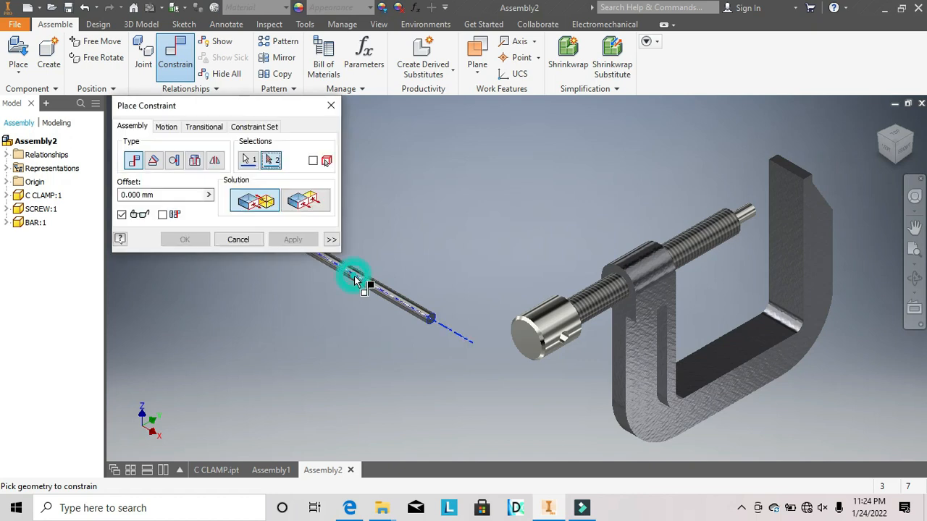
left_click(564, 338)
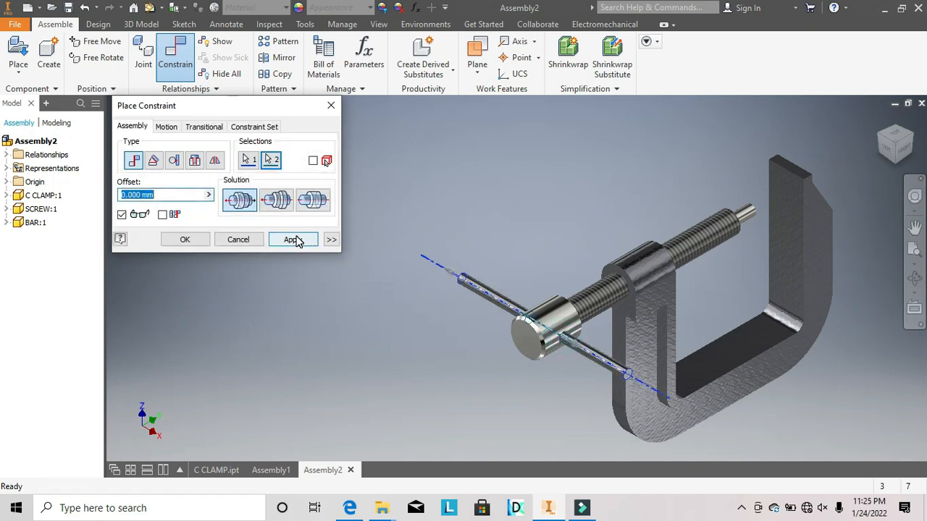
left_click(184, 239)
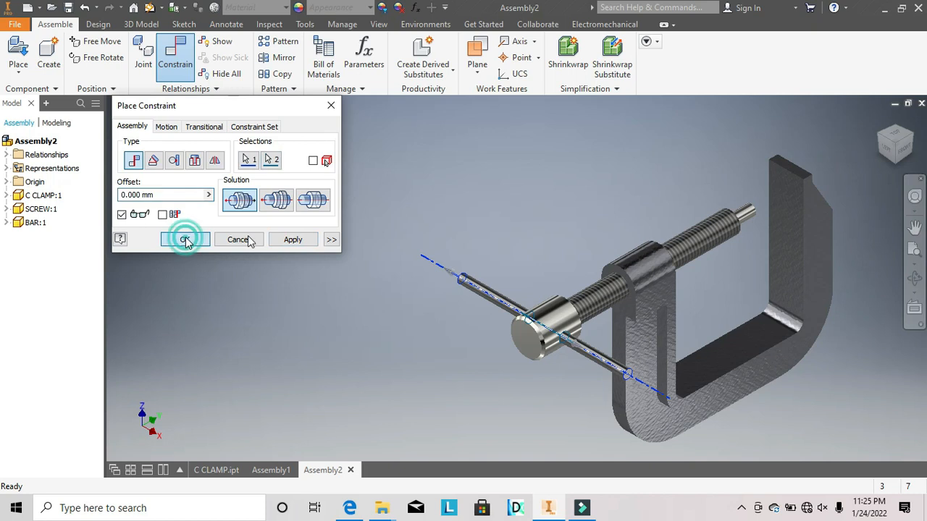
Insert the CAP part from the CLAMP folder, rotate it 90° about Y three times, and place it near the bar's far end.
left_click(19, 55)
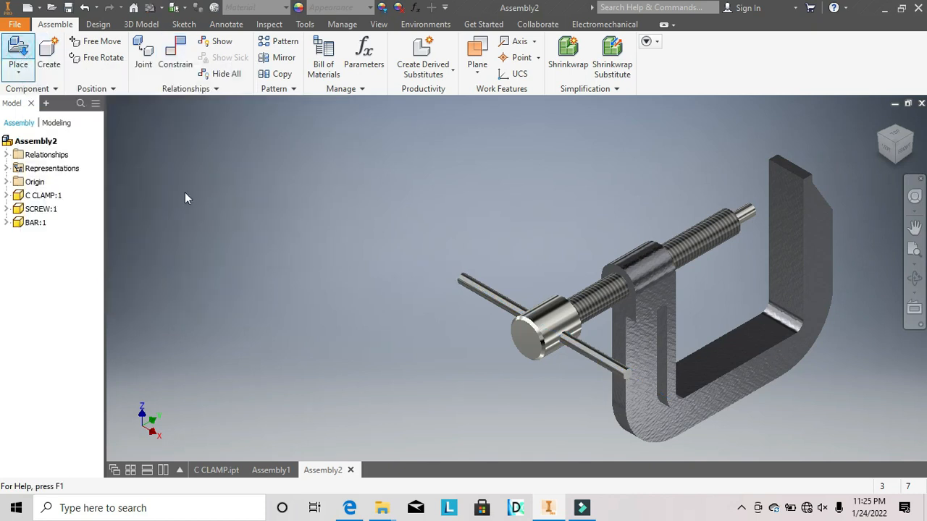
scroll(572, 288, "down", 1)
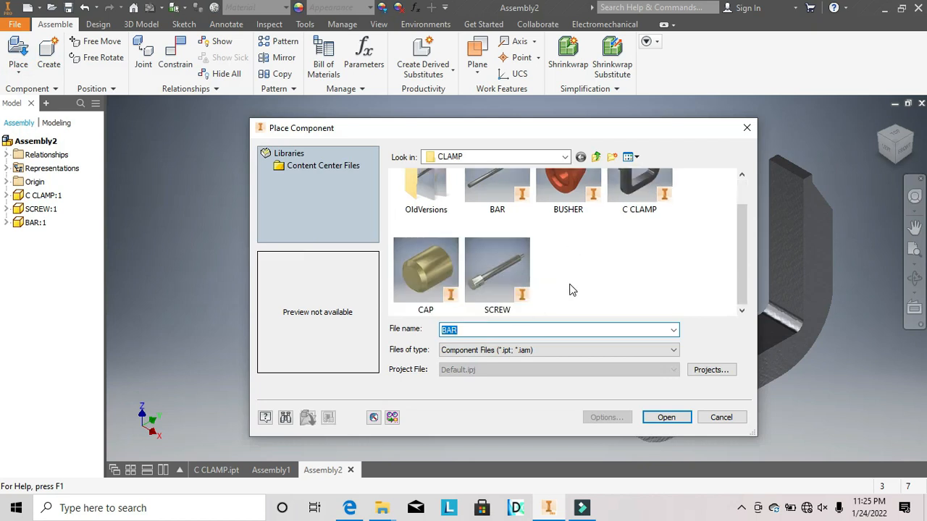
left_click(423, 280)
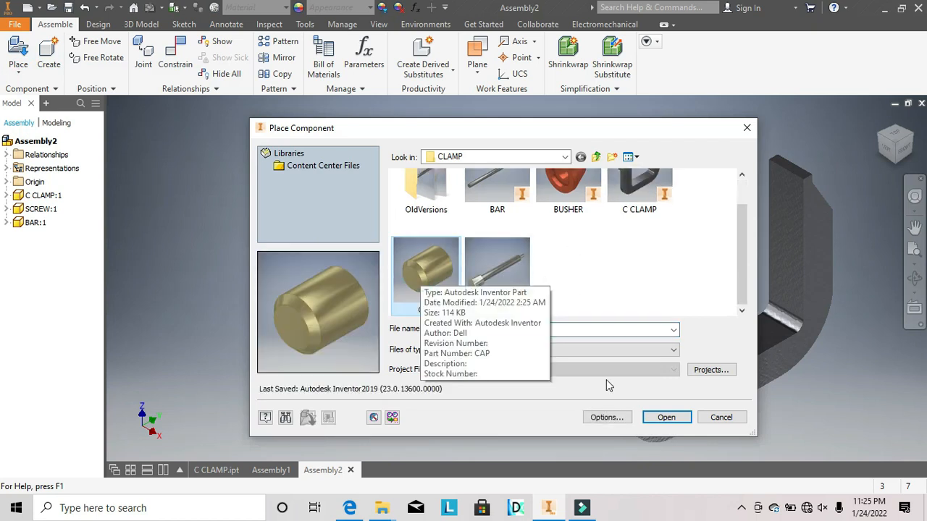
left_click(666, 417)
right_click(340, 259)
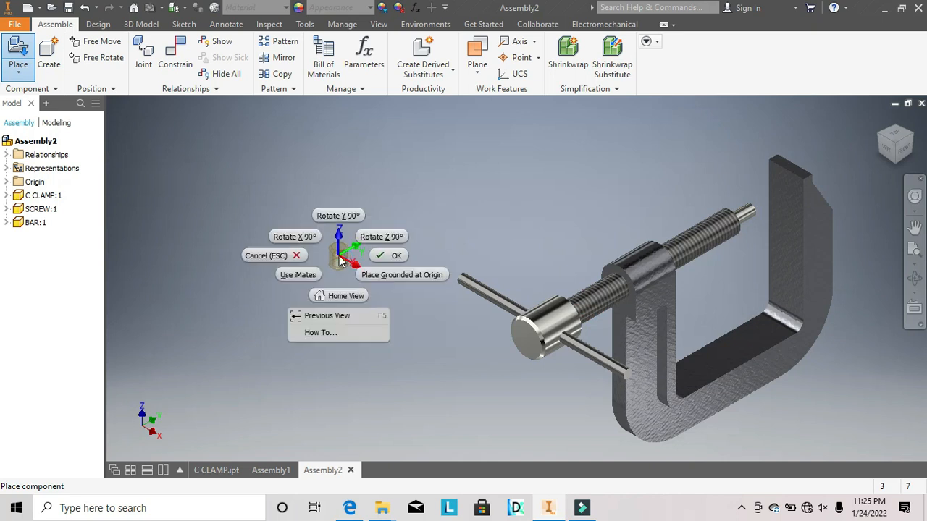
left_click(347, 217)
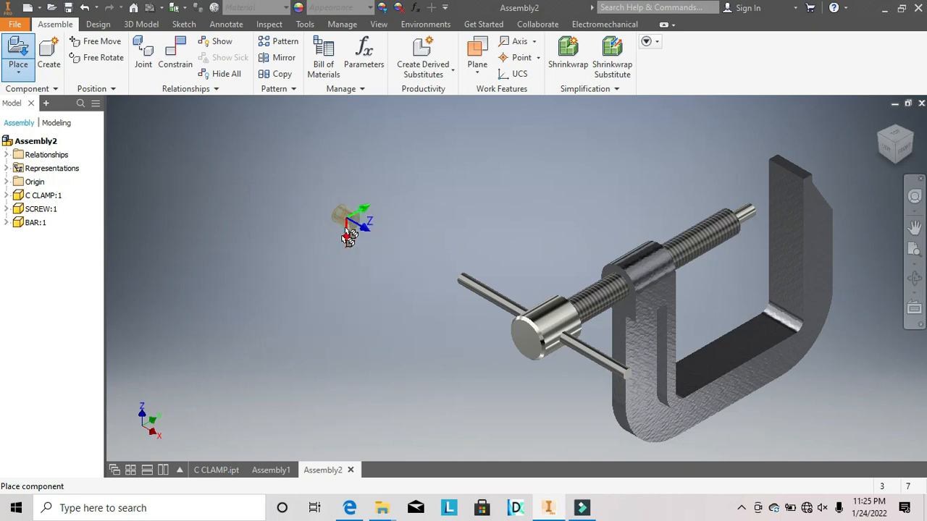
right_click(342, 235)
left_click(341, 197)
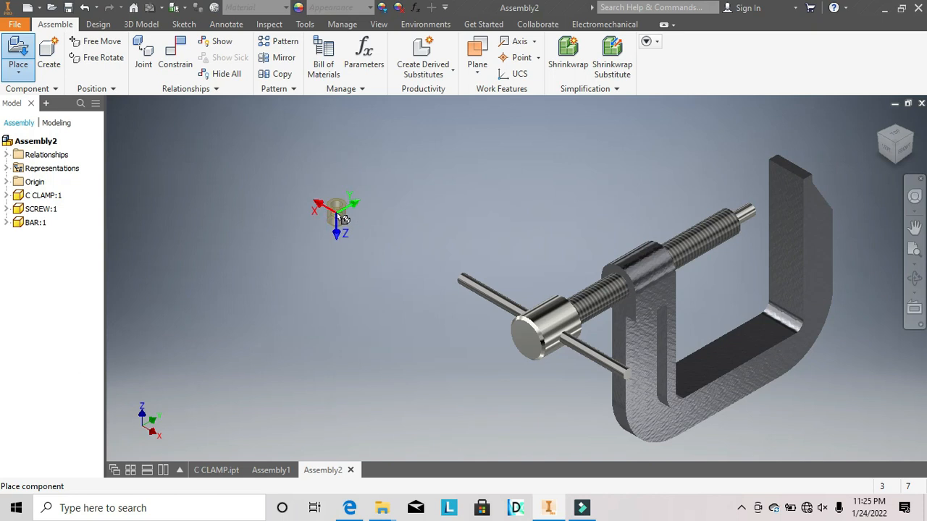
right_click(339, 212)
left_click(338, 172)
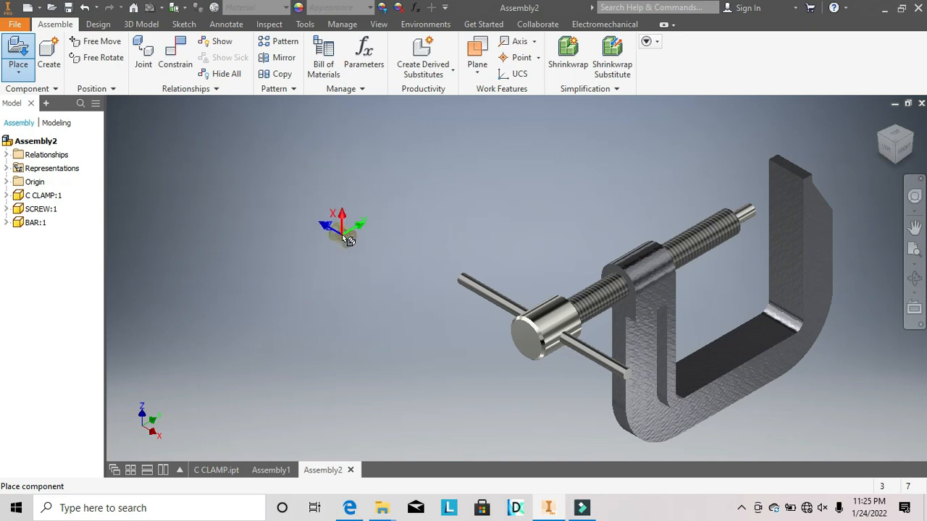
left_click(407, 260)
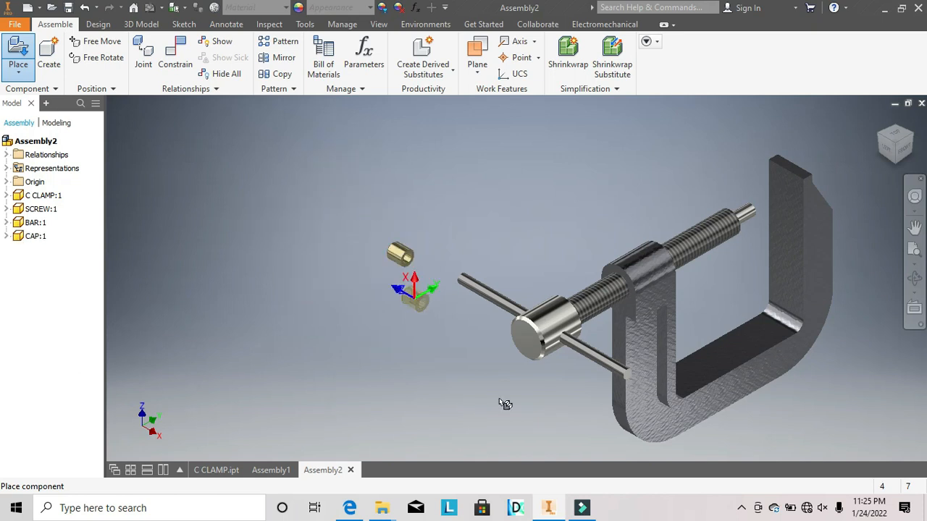
Rotate the next CAP instance 90° about Y twice and place it near the bar's opposite end, finishing placement.
middle_click_drag(555, 425, 397, 298)
right_click(453, 362)
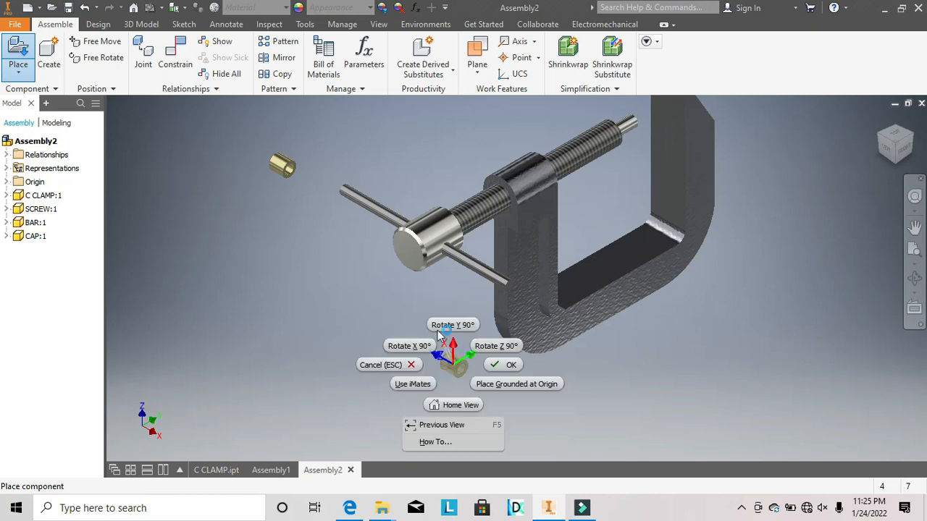
left_click(436, 327)
right_click(448, 346)
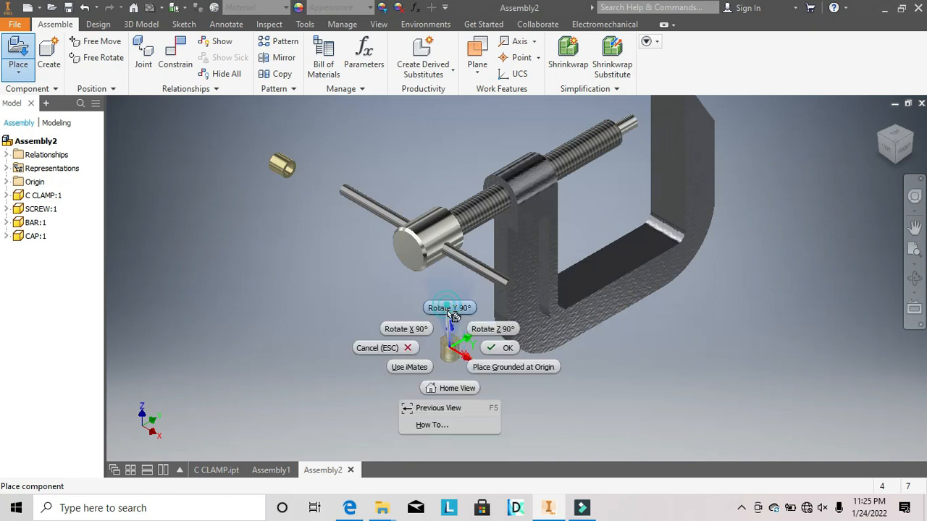
left_click(450, 309)
left_click(456, 343)
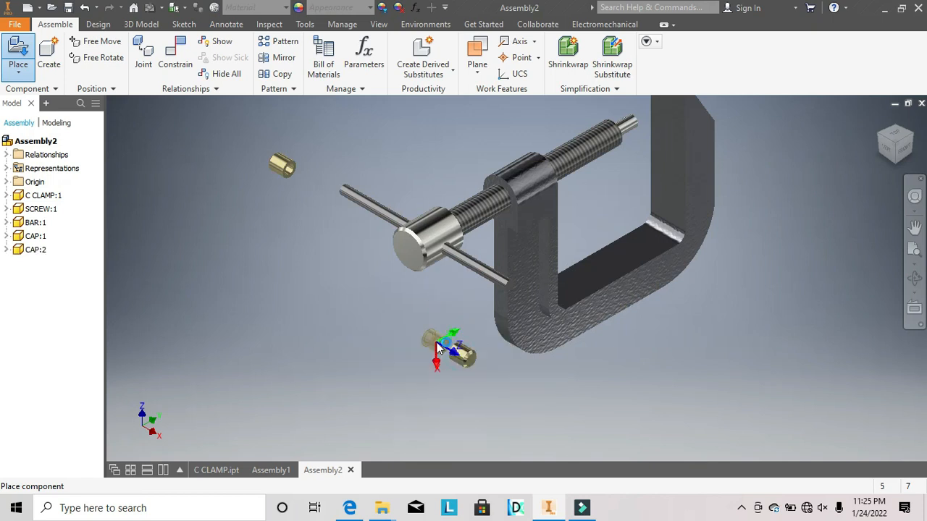
right_click(436, 342)
left_click(481, 342)
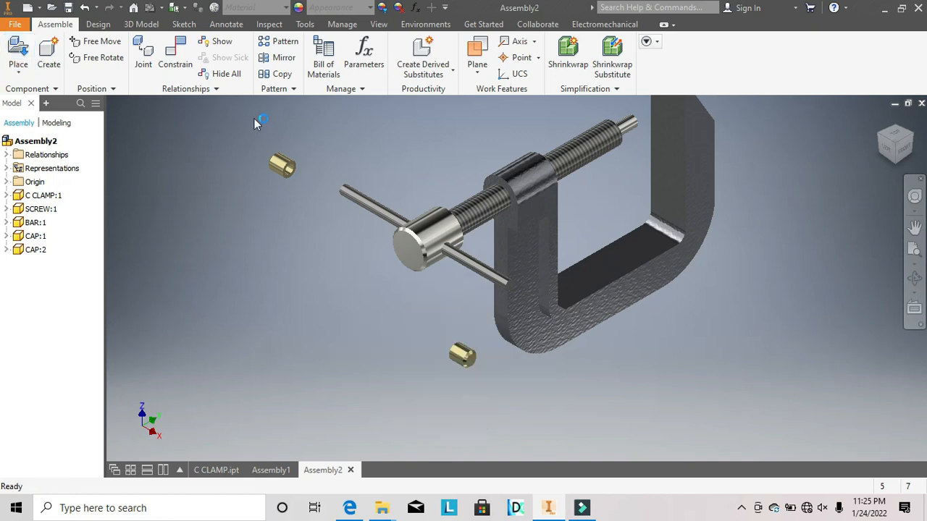
Mate the first cap's axis to the bar's axis, with its open end facing the bar.
left_click(176, 56)
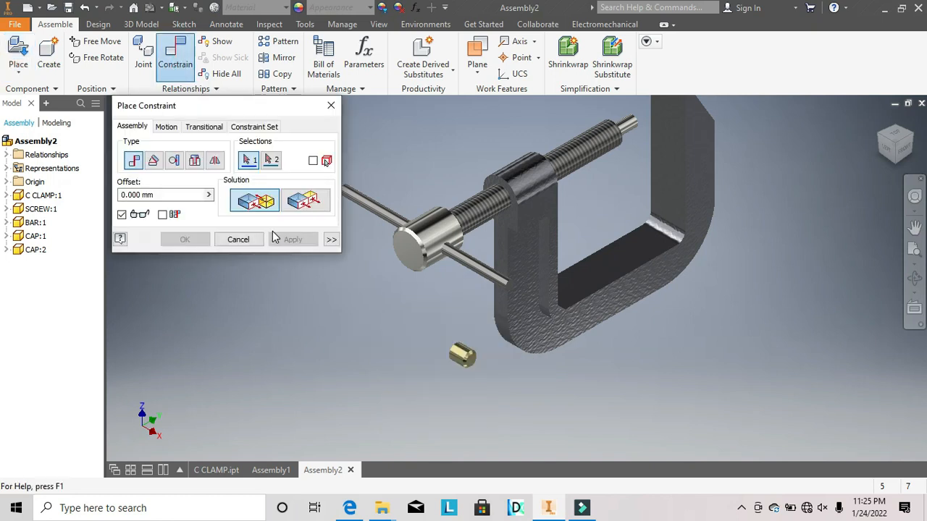
scroll(406, 268, "up", 2)
scroll(397, 207, "up", 2)
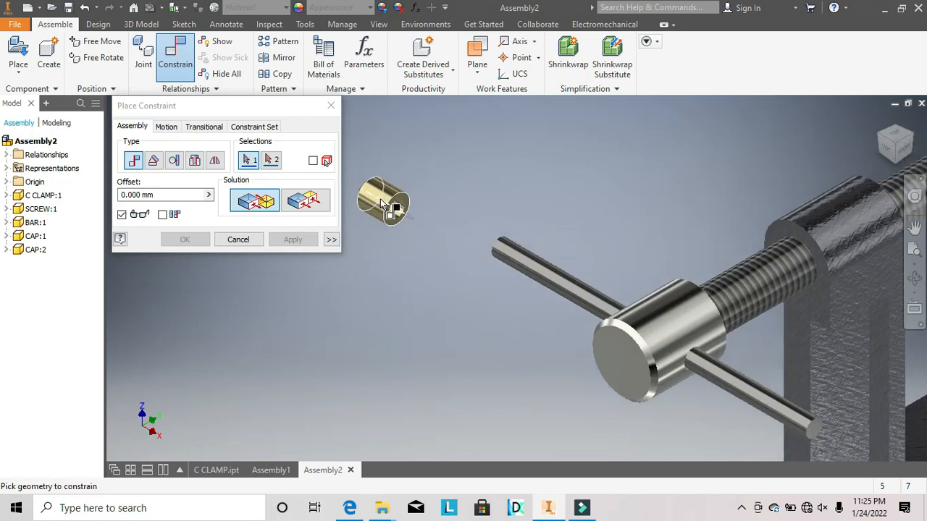
left_click(380, 199)
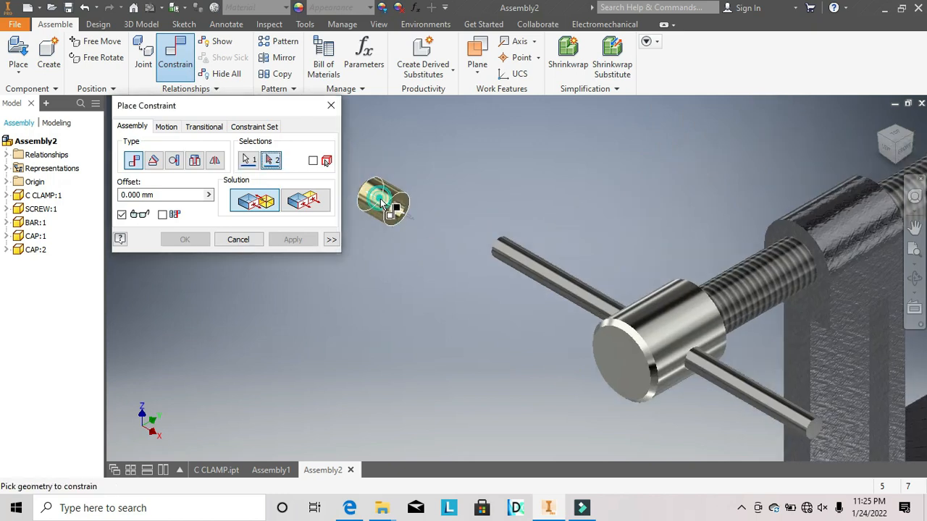
left_click(506, 251)
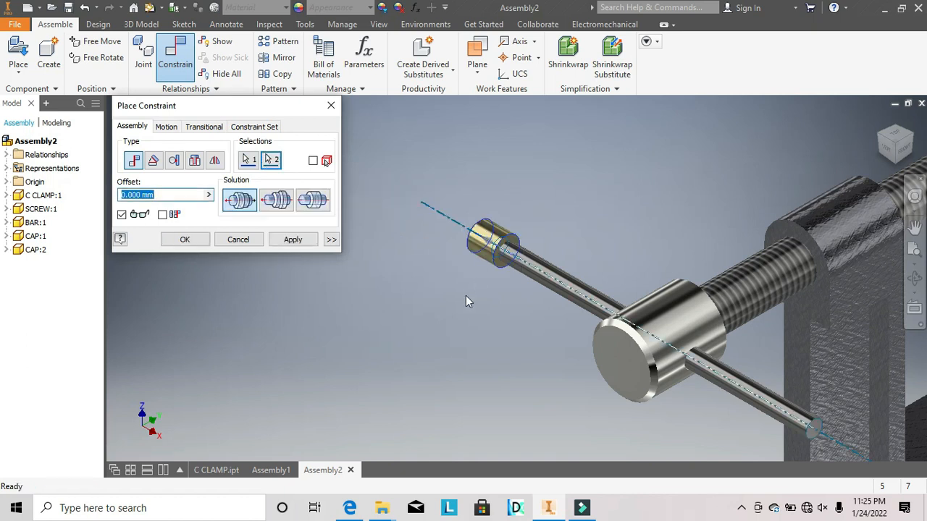
scroll(452, 271, "down", 3)
left_click(293, 239)
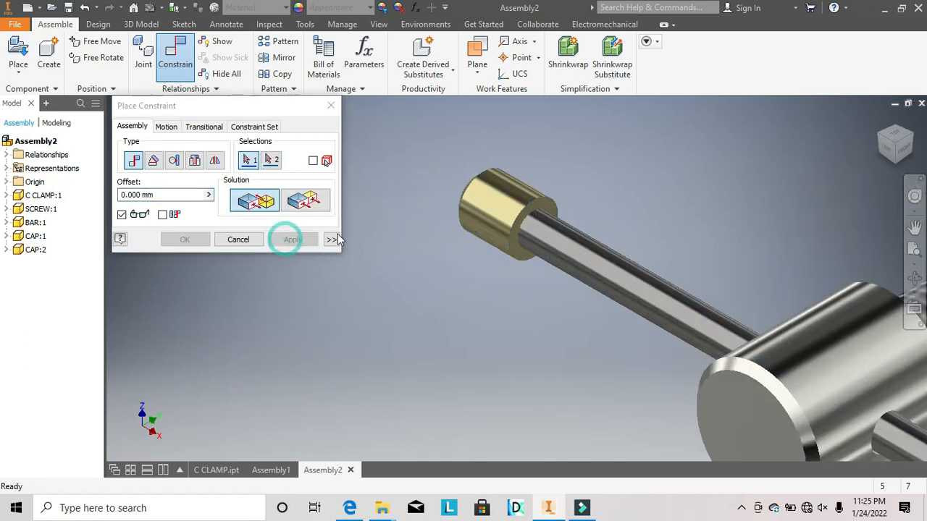
Mate the first cap's closed end to the bar's end face with a 0 mm offset.
left_click(480, 179)
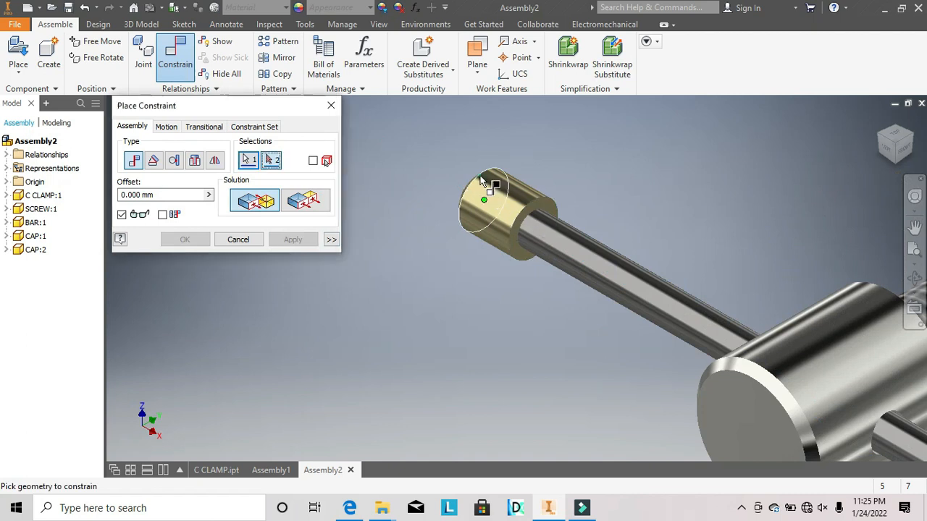
left_click(521, 210)
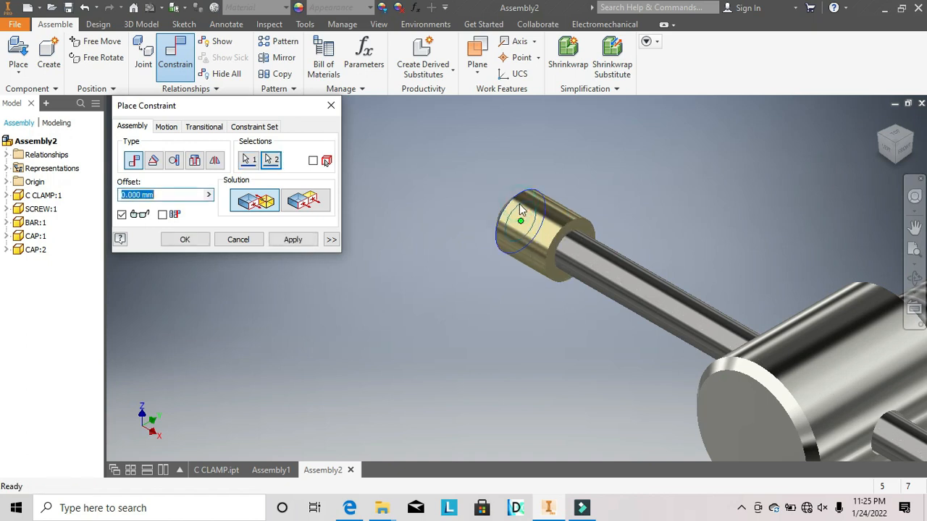
left_click(291, 240)
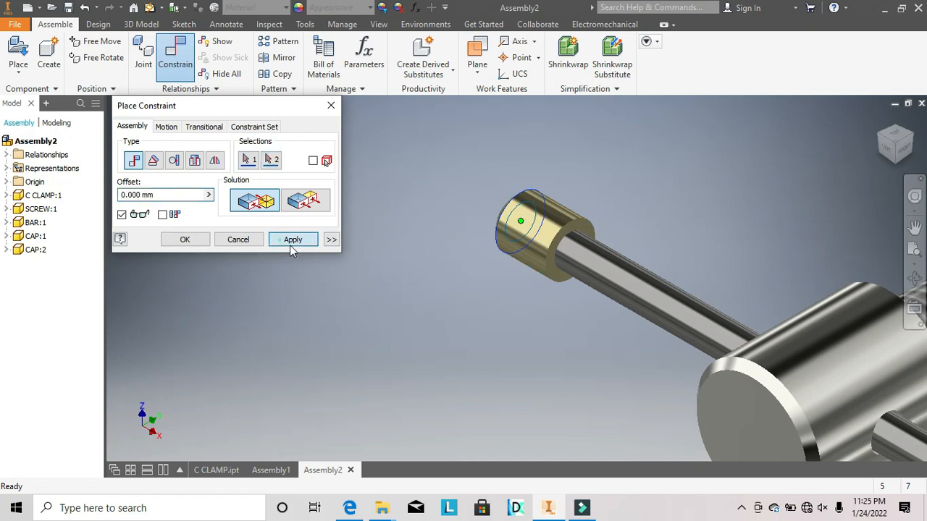
Mate the second cap's axis to the bar's axis, reversing its direction so the chamfered end points outward.
scroll(426, 332, "down", 3)
scroll(398, 258, "up", 2)
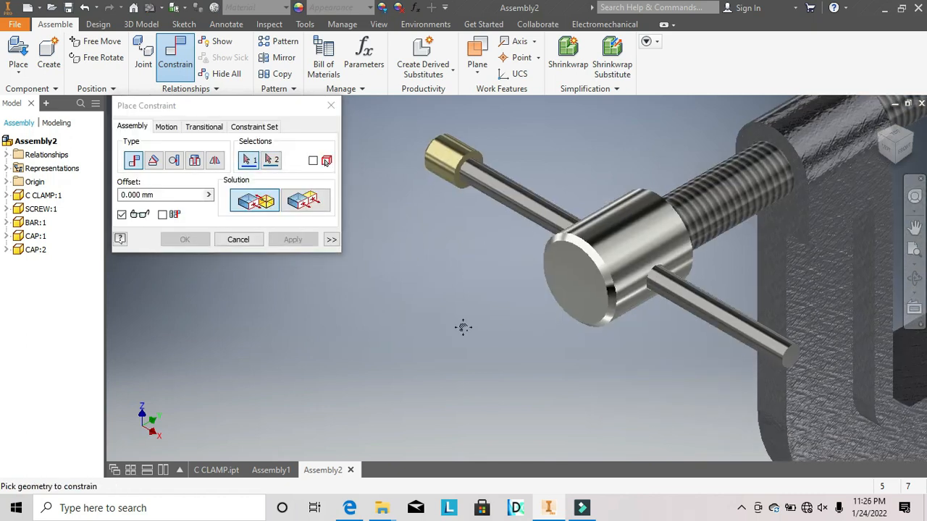
left_click_drag(464, 337, 436, 293)
scroll(436, 294, "down", 2)
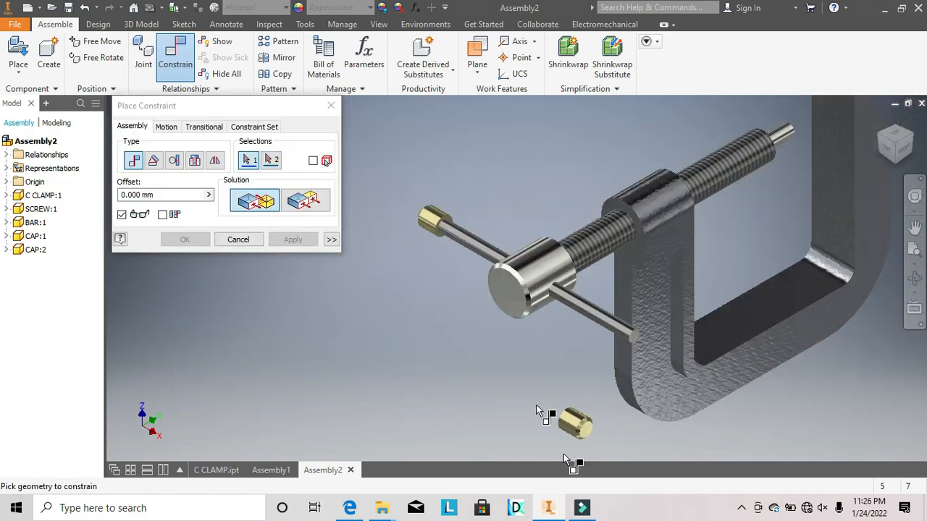
scroll(520, 423, "up", 3)
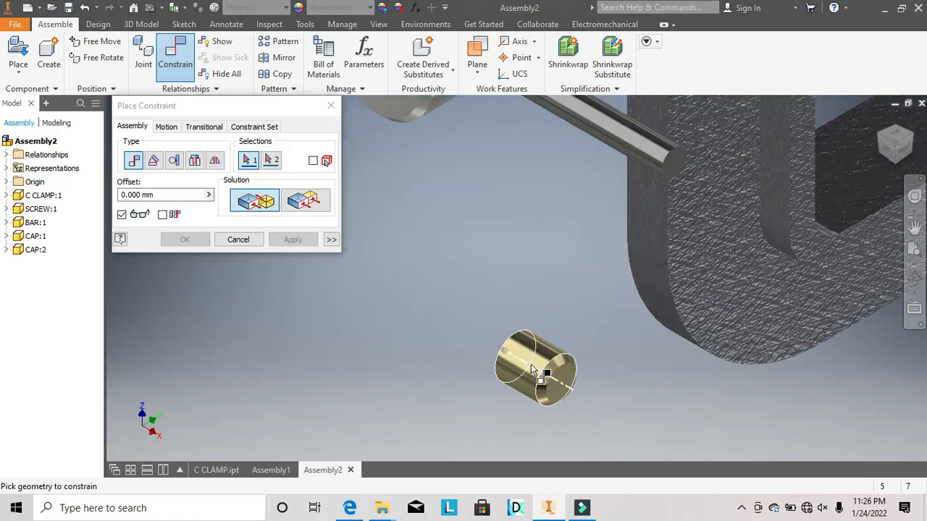
left_click(532, 371)
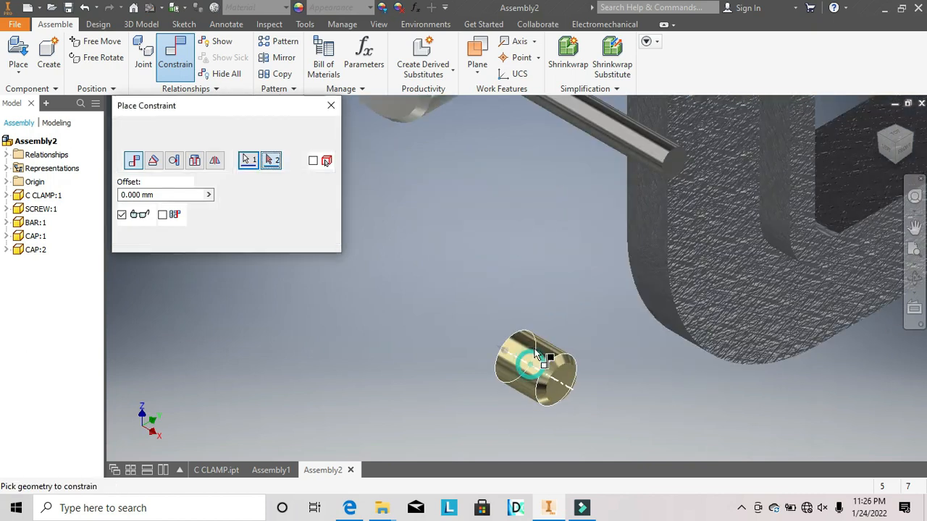
left_click(616, 126)
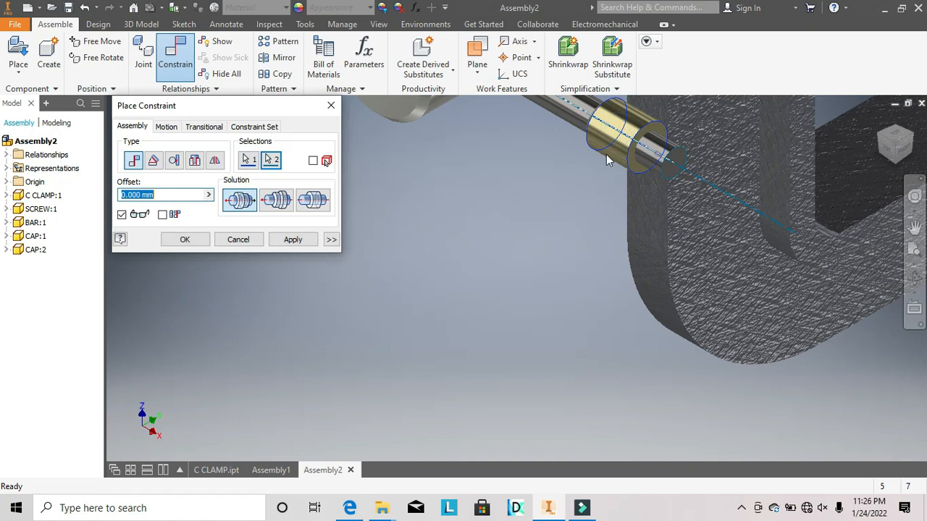
middle_click_drag(503, 203, 509, 304)
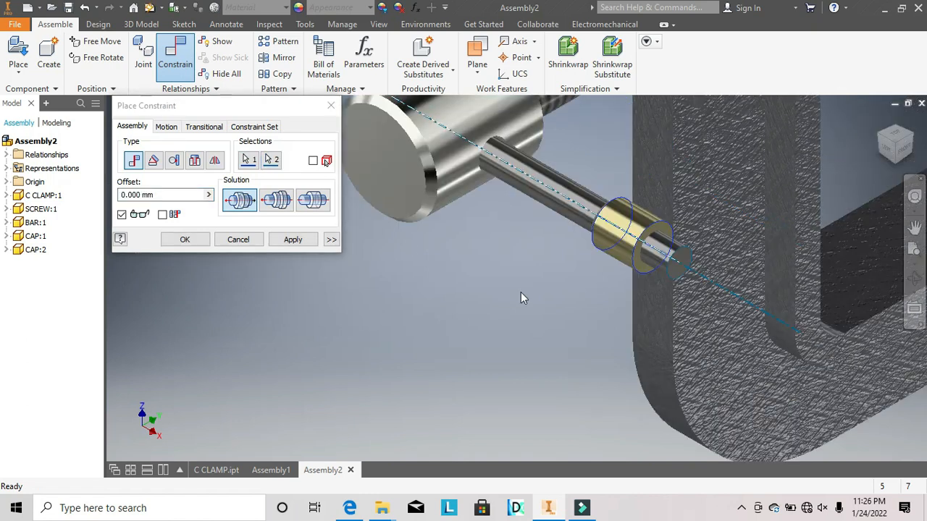
left_click(276, 202)
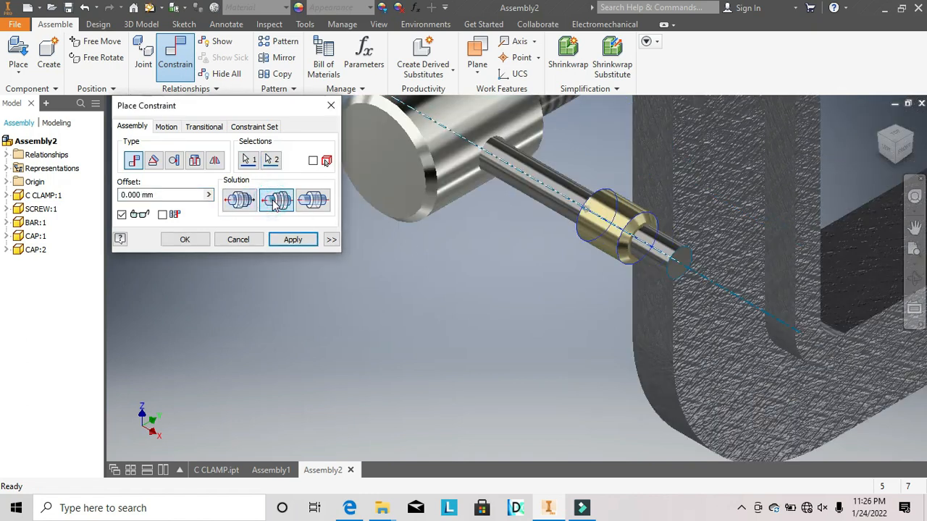
scroll(673, 399, "down", 3)
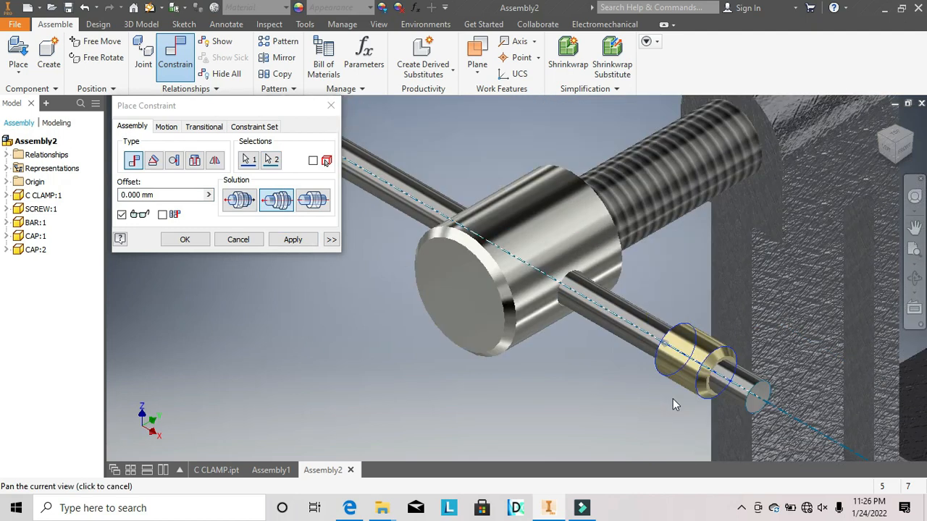
scroll(668, 381, "up", 3)
middle_click_drag(512, 271, 392, 230)
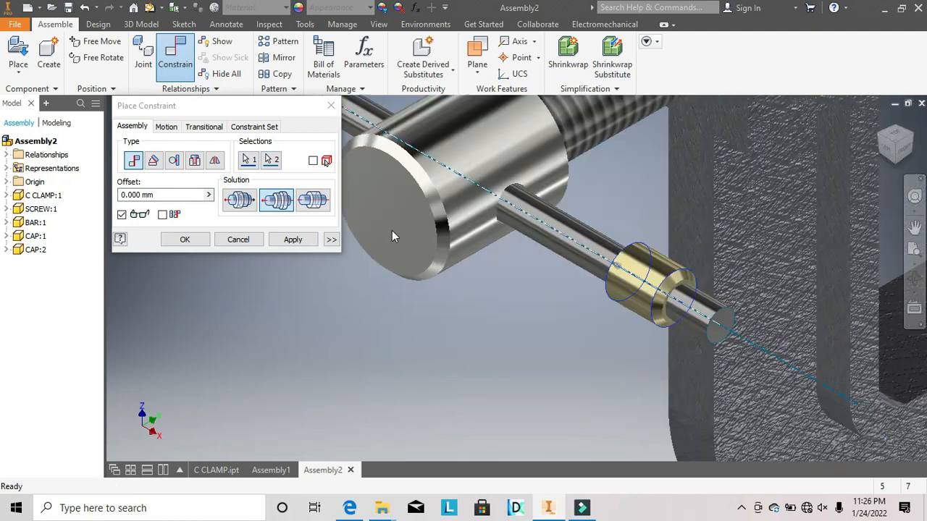
left_click(292, 240)
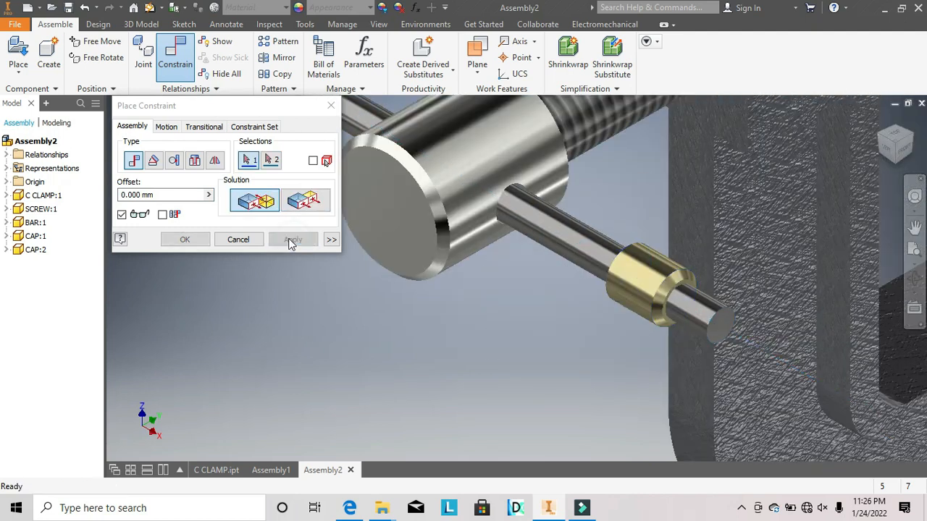
Mate the second cap's closed end to the bar's other end face with a 0 mm offset, and finish constraining.
left_click(663, 280)
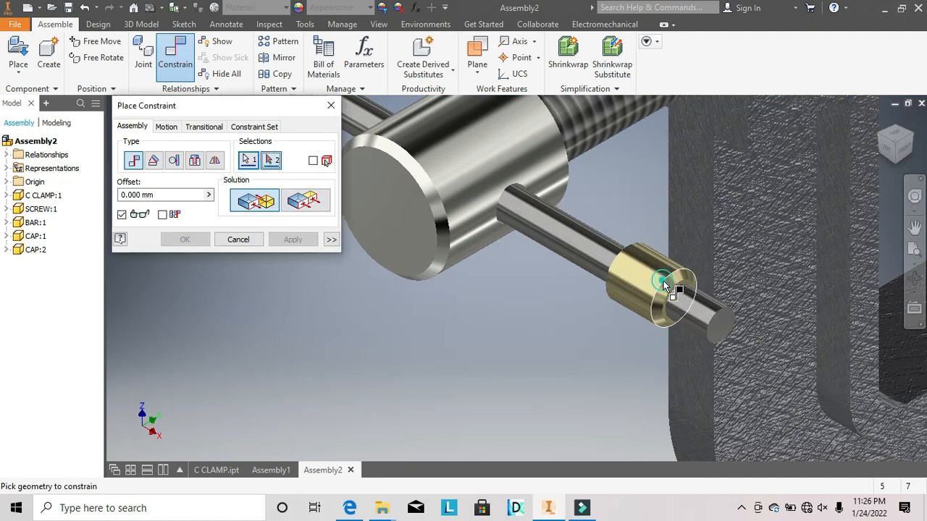
left_click(719, 313)
left_click(292, 240)
scroll(665, 358, "up", 2)
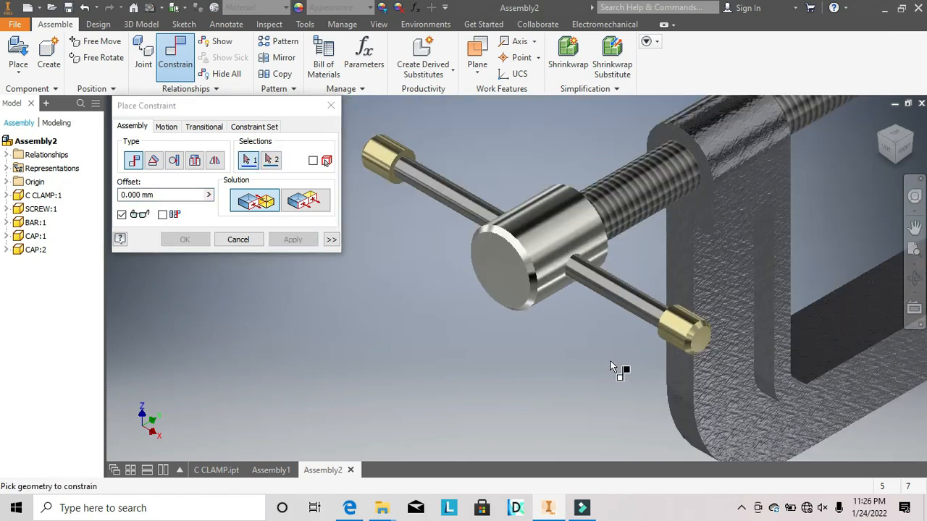
scroll(592, 350, "up", 2)
middle_click_drag(588, 350, 522, 356)
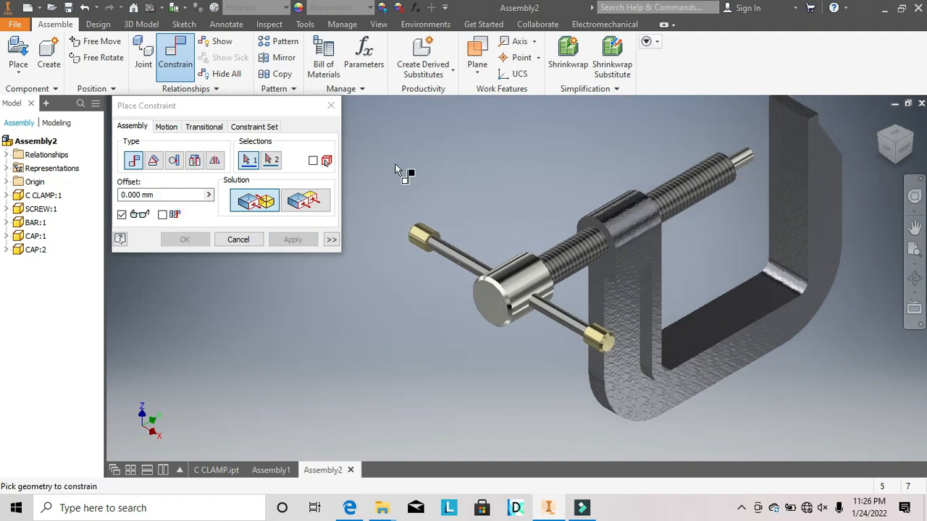
left_click(331, 105)
Insert one BUSHER part from the CLAMP folder, rotated 90° about X three times, and place it in free space above the screw.
left_click(18, 52)
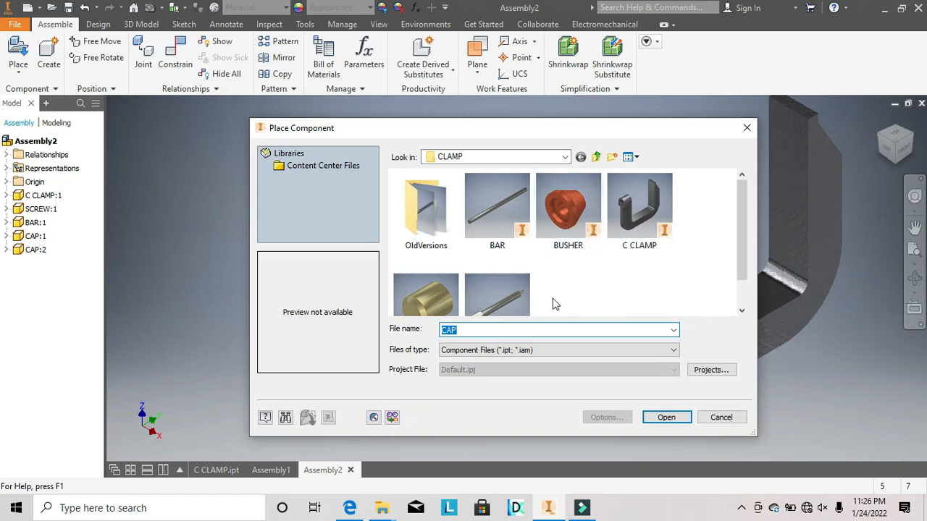
left_click(558, 223)
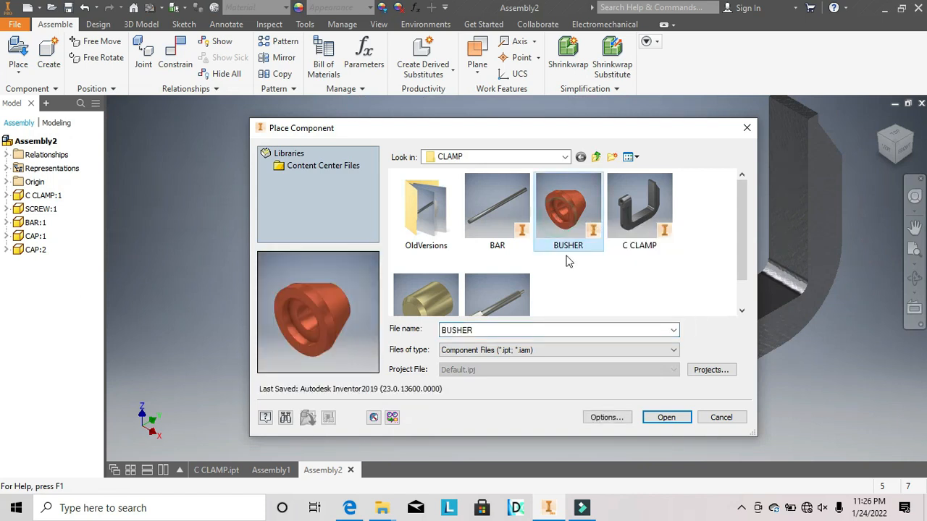
left_click(667, 417)
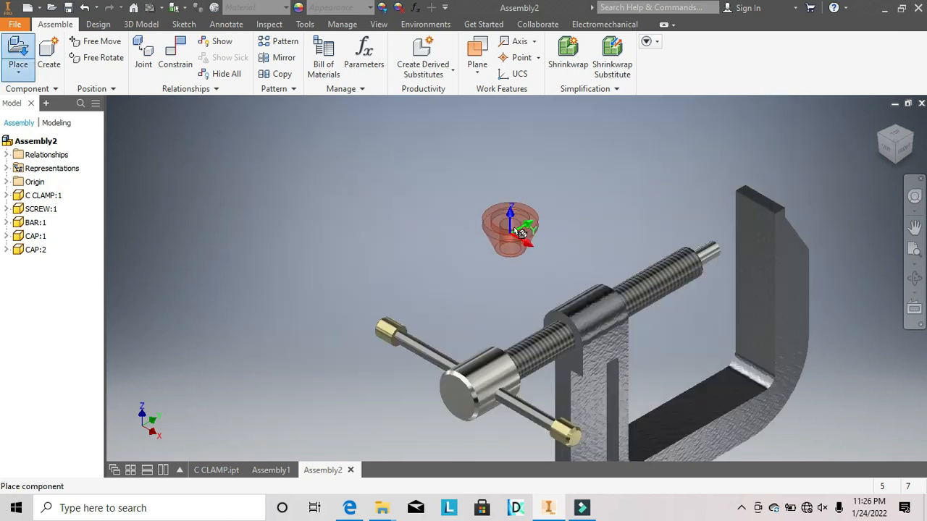
right_click(473, 225)
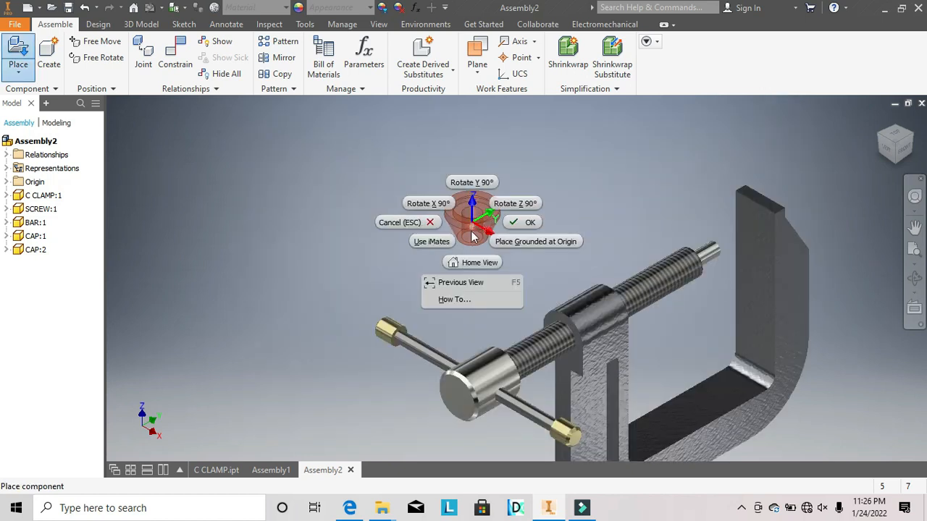
left_click(472, 182)
right_click(441, 197)
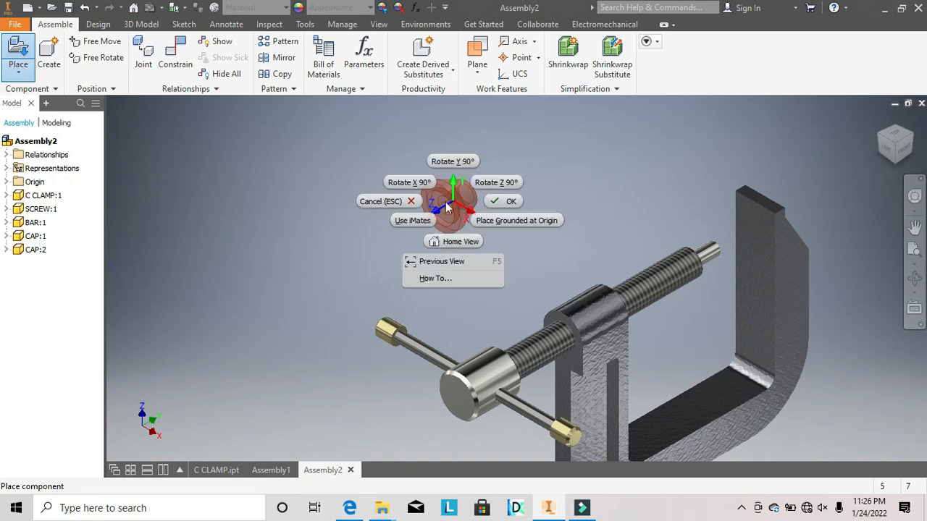
left_click(417, 184)
right_click(426, 192)
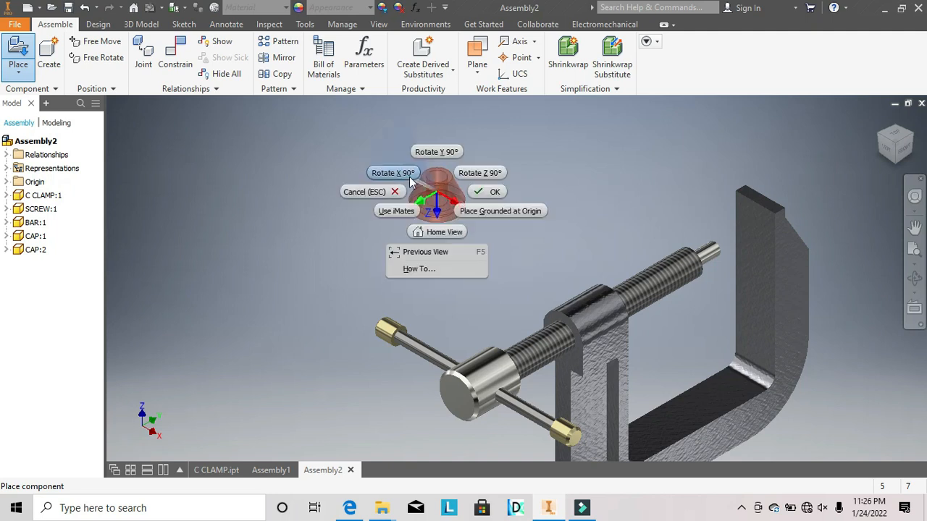
left_click(410, 180)
left_click(503, 217)
right_click(504, 219)
left_click(452, 198)
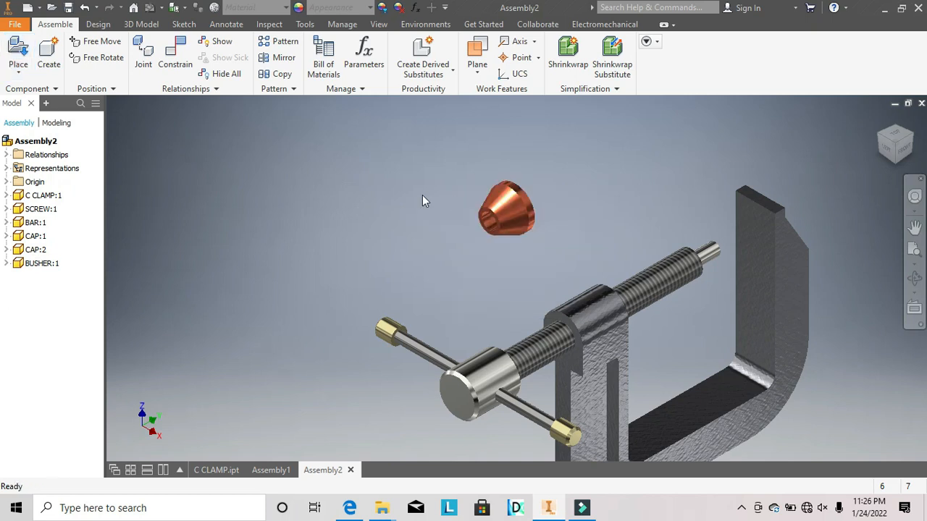
Mate the busher's axis to the axis of the screw's tip, with its wide end facing the clamp jaw.
scroll(424, 197, "up", 2)
scroll(463, 214, "down", 1)
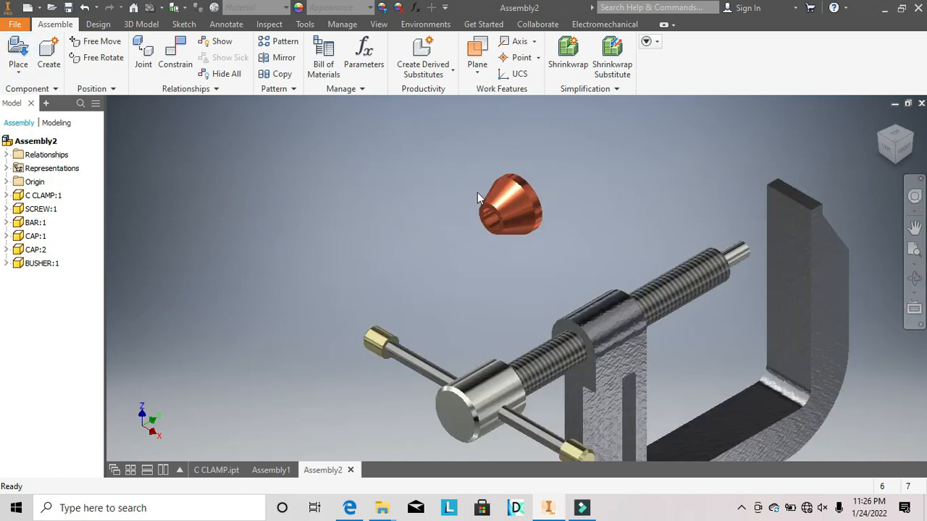
key("c")
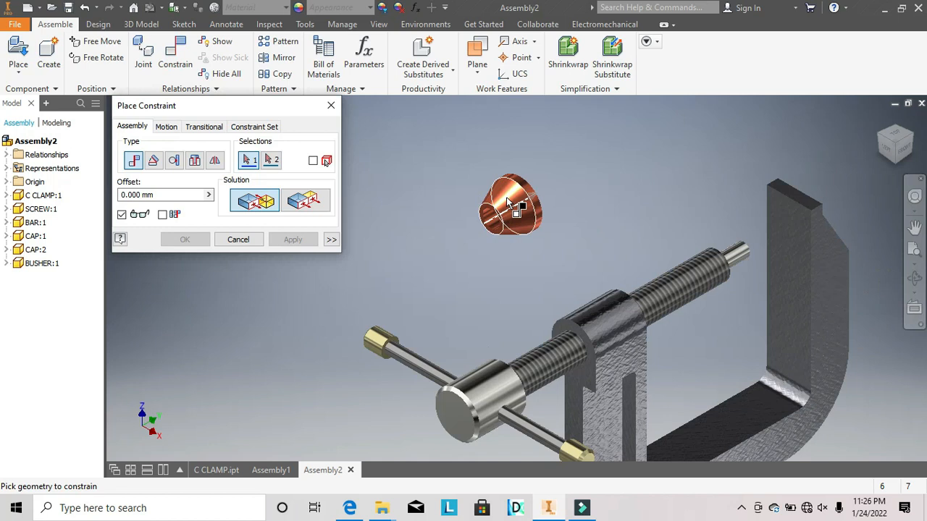
left_click(513, 210)
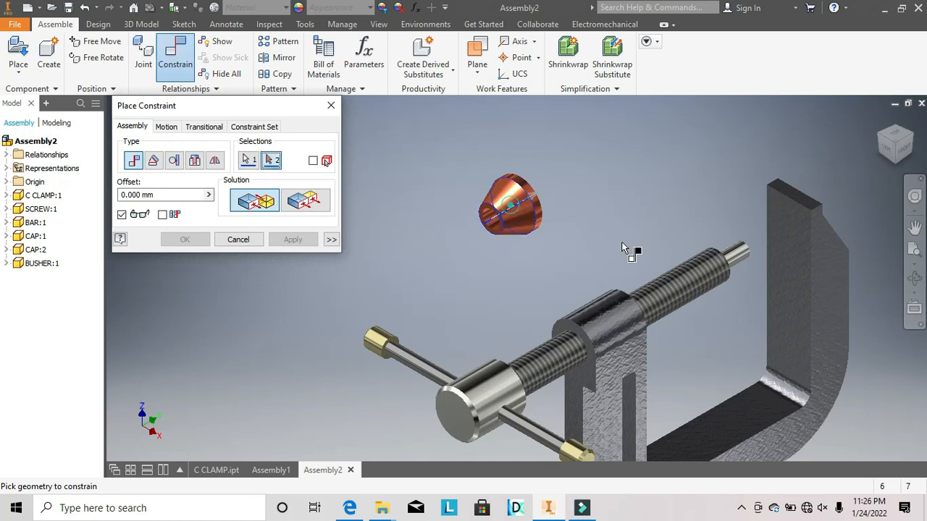
left_click(735, 254)
middle_click_drag(489, 204, 438, 213)
left_click(281, 203)
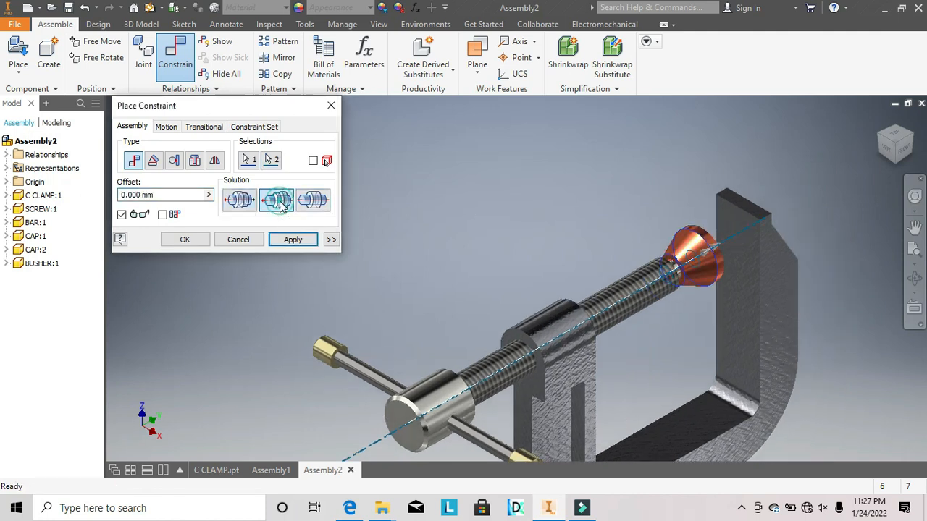
left_click(293, 242)
middle_click_drag(714, 314, 635, 331, "shift")
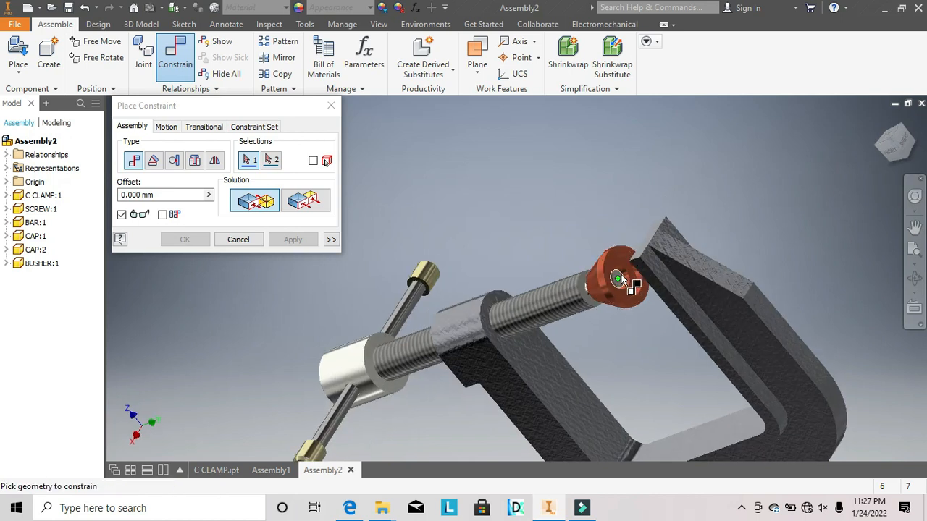
scroll(622, 280, "down", 3)
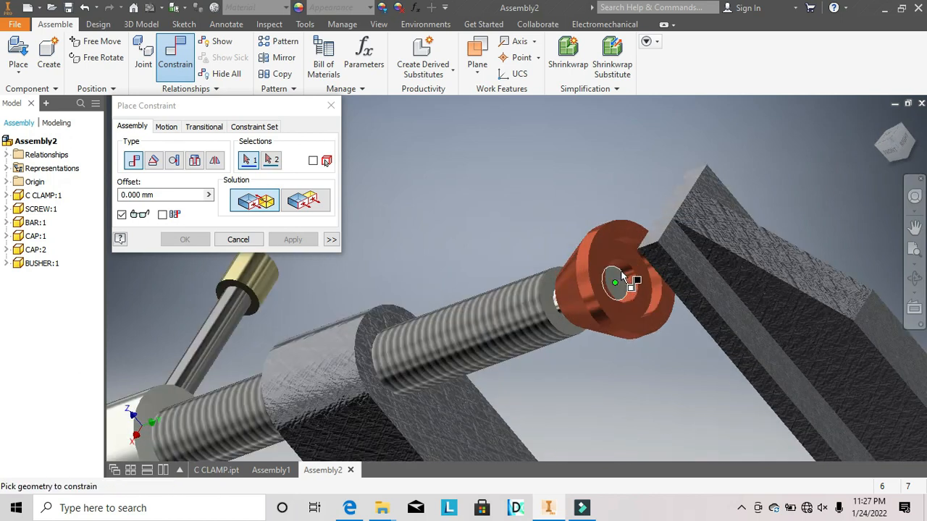
left_click(620, 279)
scroll(634, 285, "up", 5)
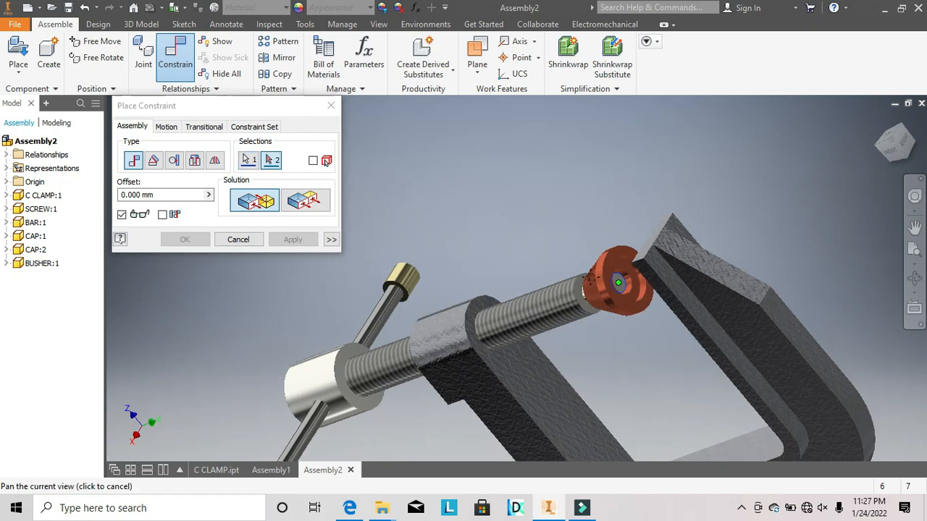
middle_click_drag(590, 278, 548, 276)
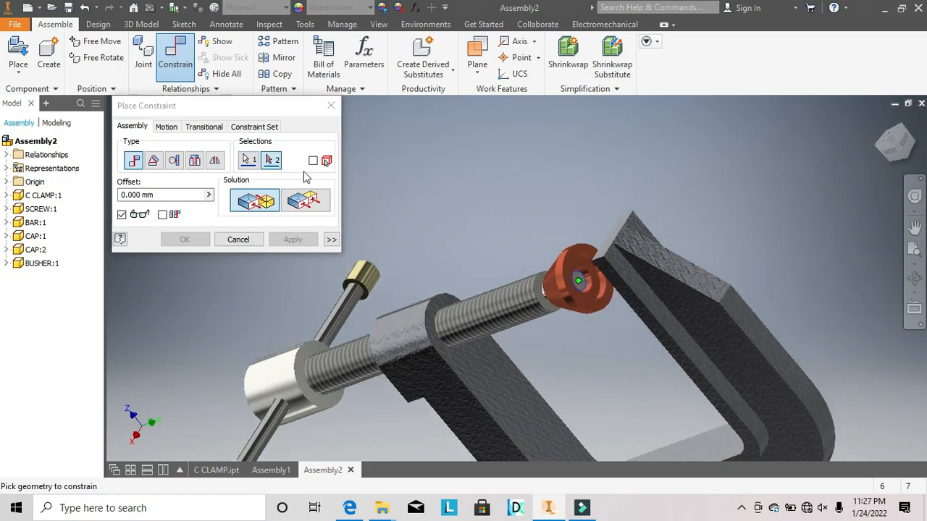
left_click(241, 240)
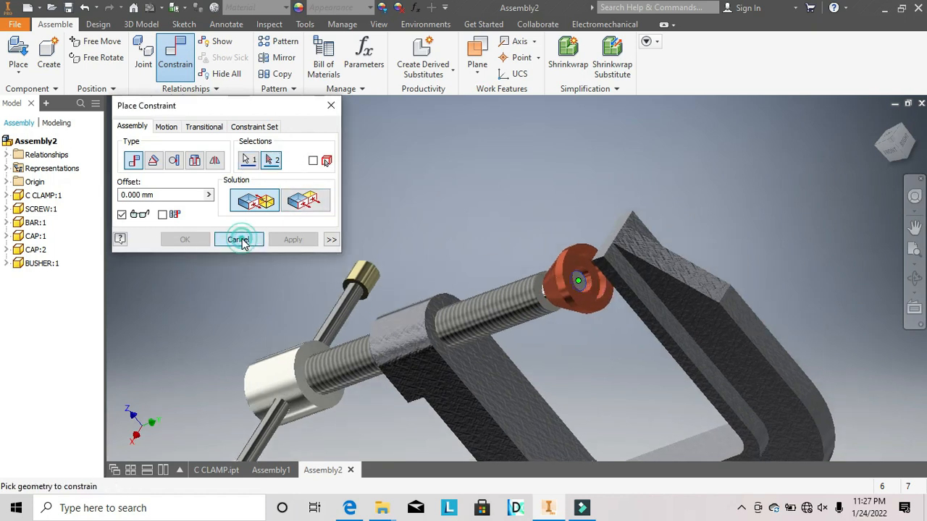
Mate the busher's narrow end face to the end face of the screw's threaded section with a 0 mm offset, and finish constraining.
key("c")
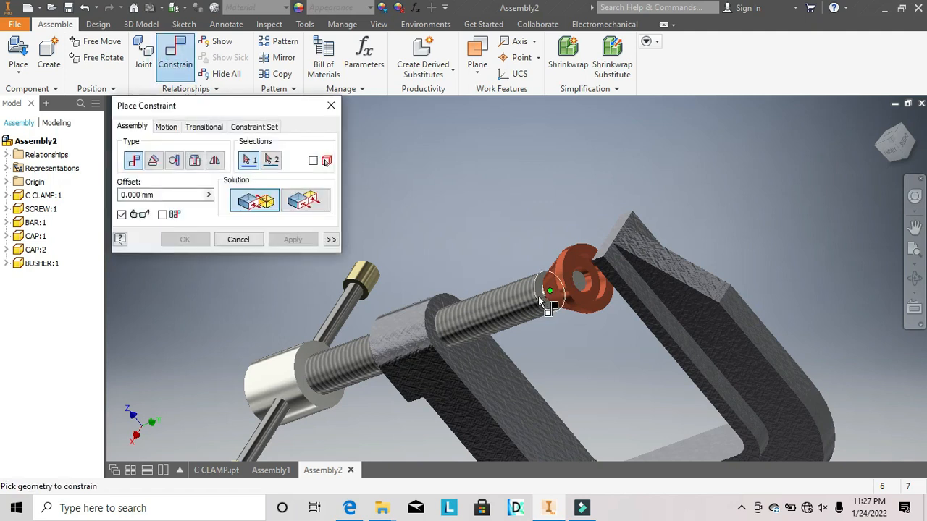
left_click(541, 296)
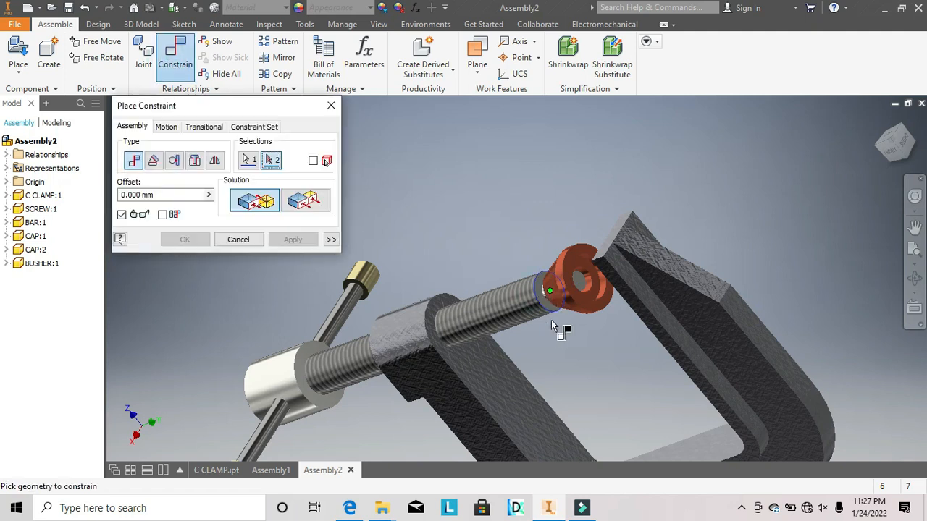
middle_click_drag(551, 319, 654, 296, "shift")
scroll(596, 246, "up", 3)
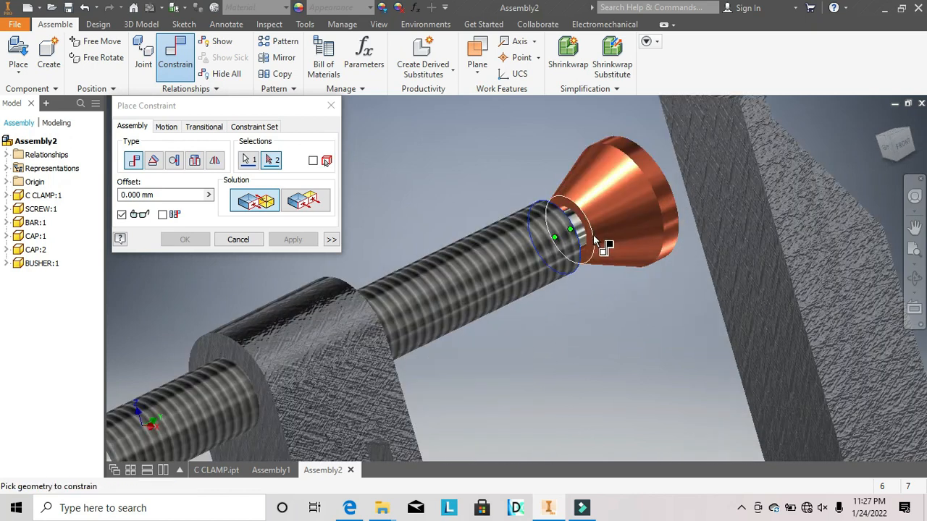
left_click(593, 239)
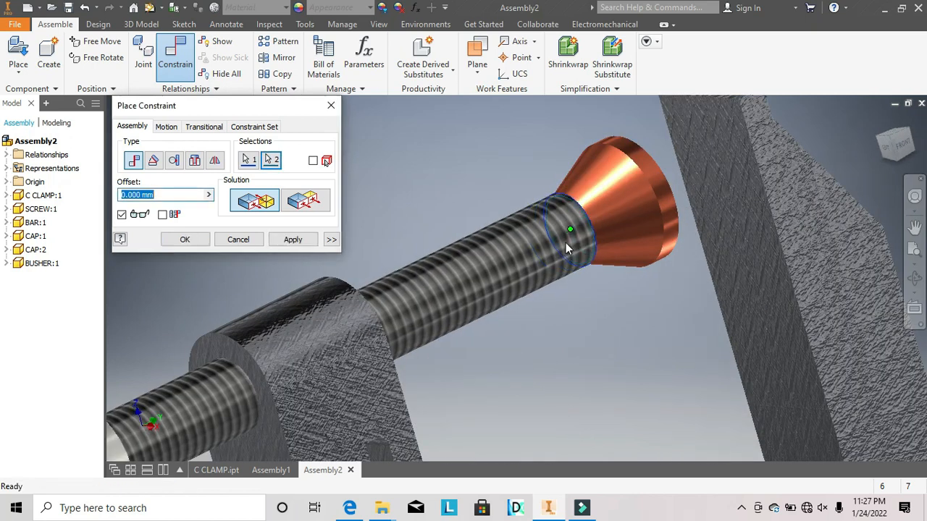
left_click(288, 242)
scroll(495, 299, "down", 3)
middle_click_drag(590, 252, 666, 203)
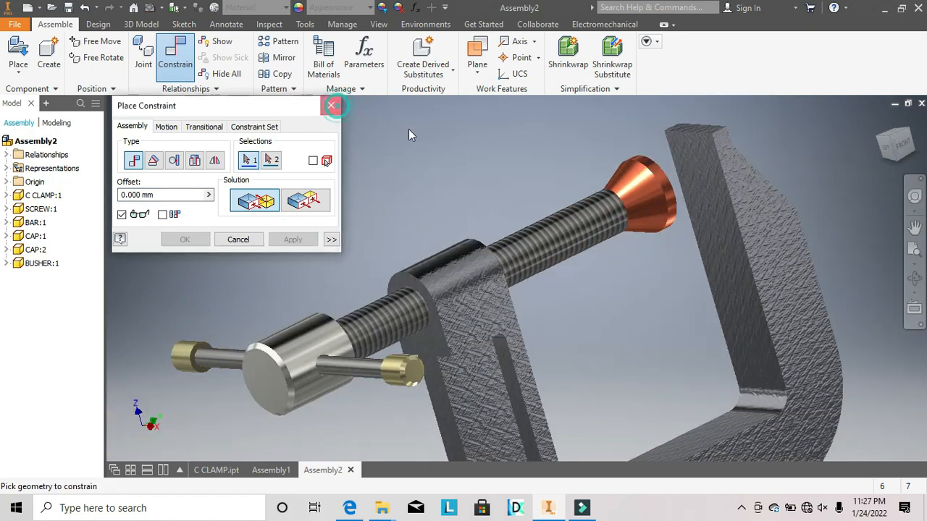
left_click(331, 105)
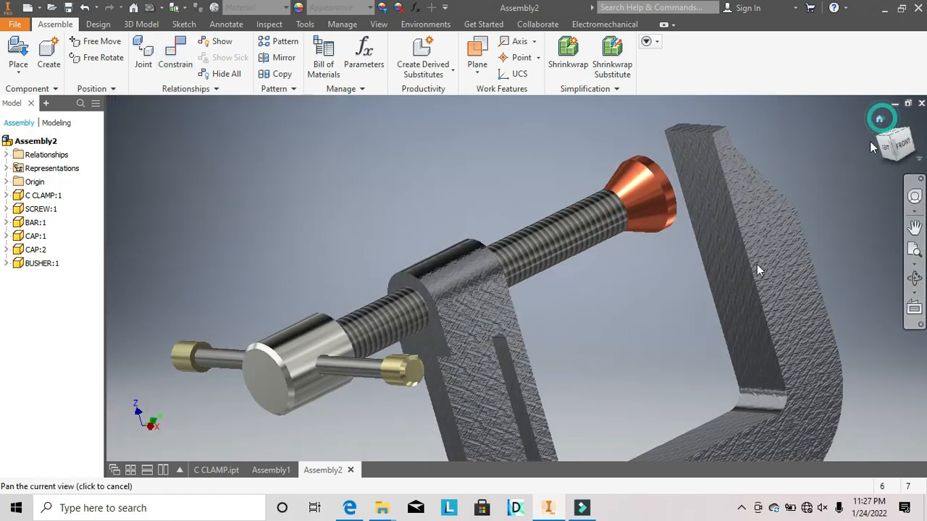
Ground the C-clamp frame in the home view, and pull the bar to slide the screw assembly back from the jaw.
left_click(879, 119)
left_click(554, 327)
right_click(555, 330)
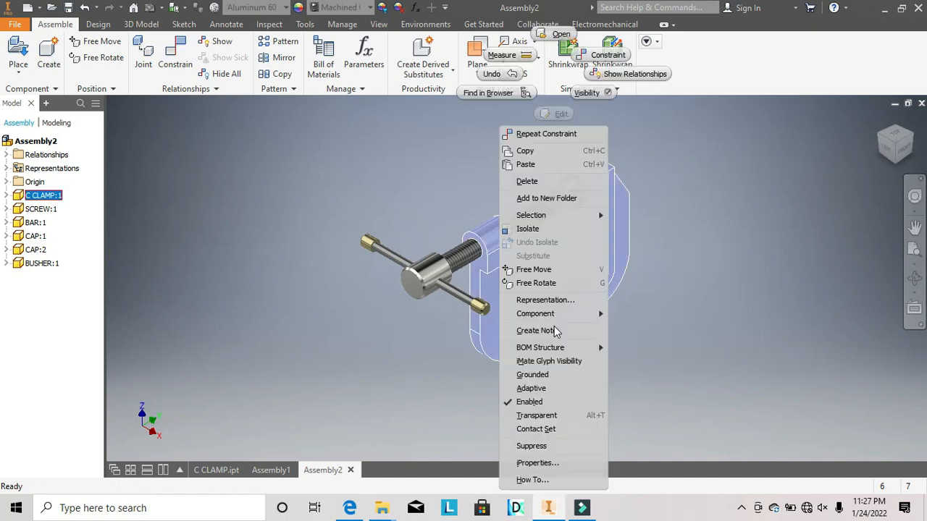
left_click(532, 374)
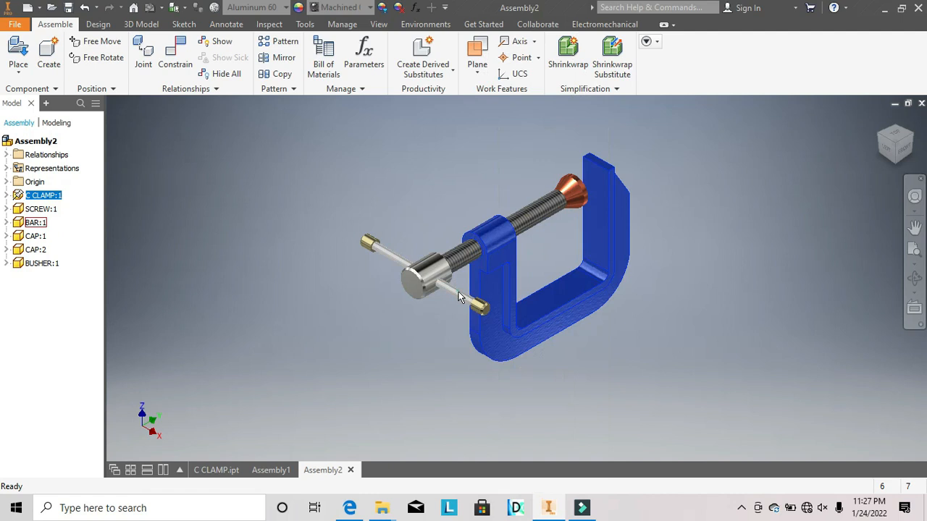
left_click(459, 296)
left_click_drag(459, 294, 444, 311)
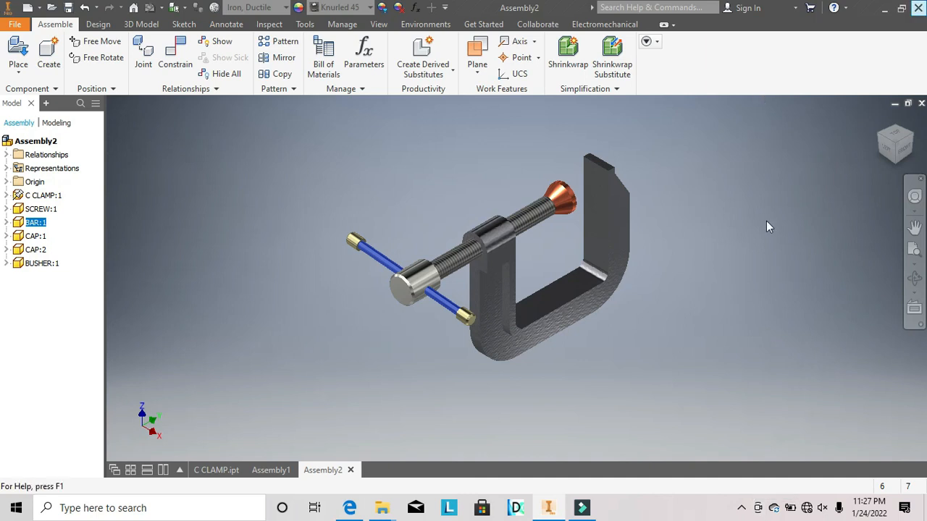
left_click(740, 508)
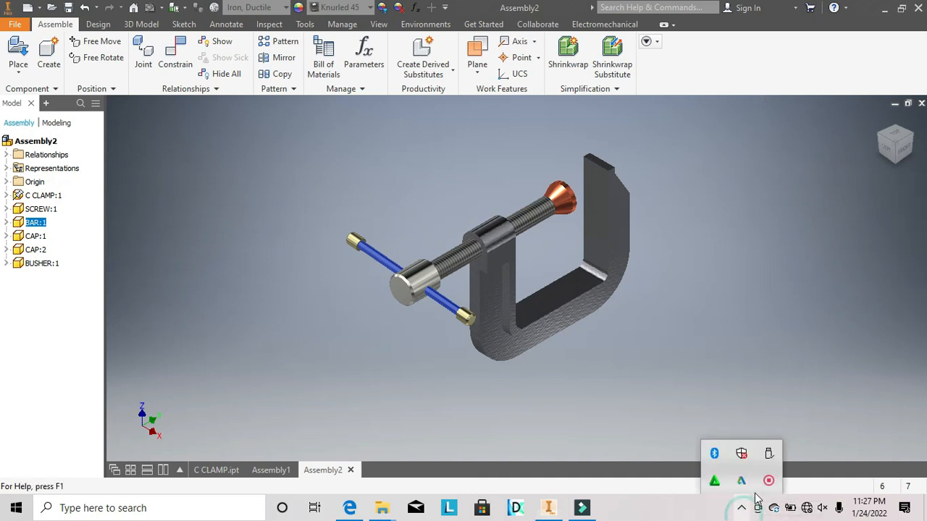
right_click(769, 482)
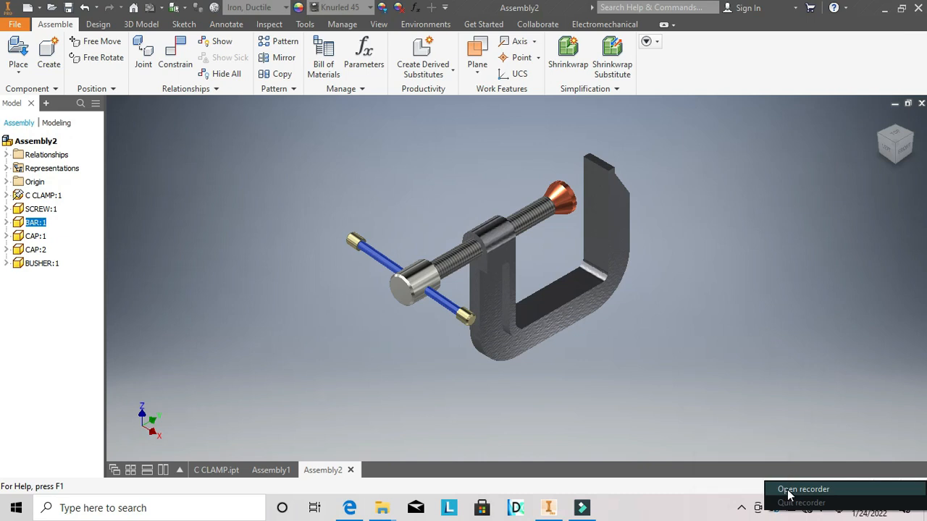
left_click(789, 492)
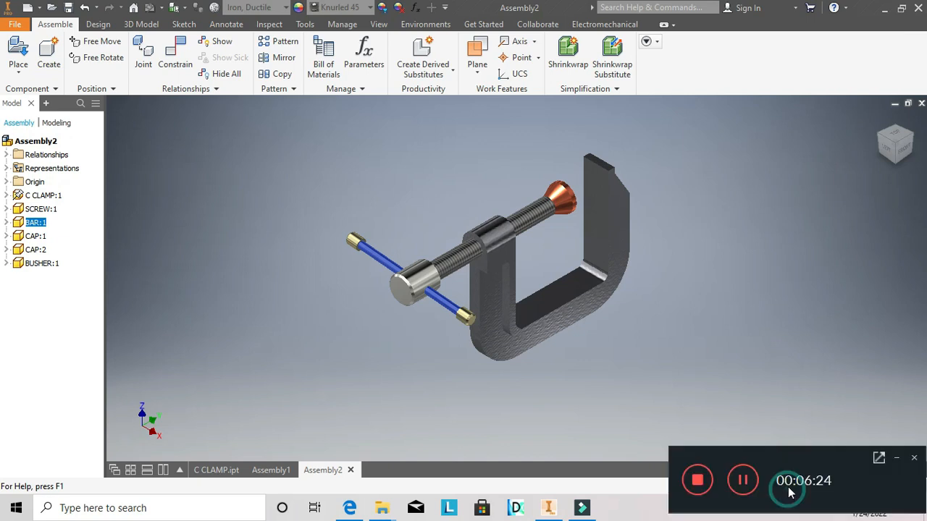